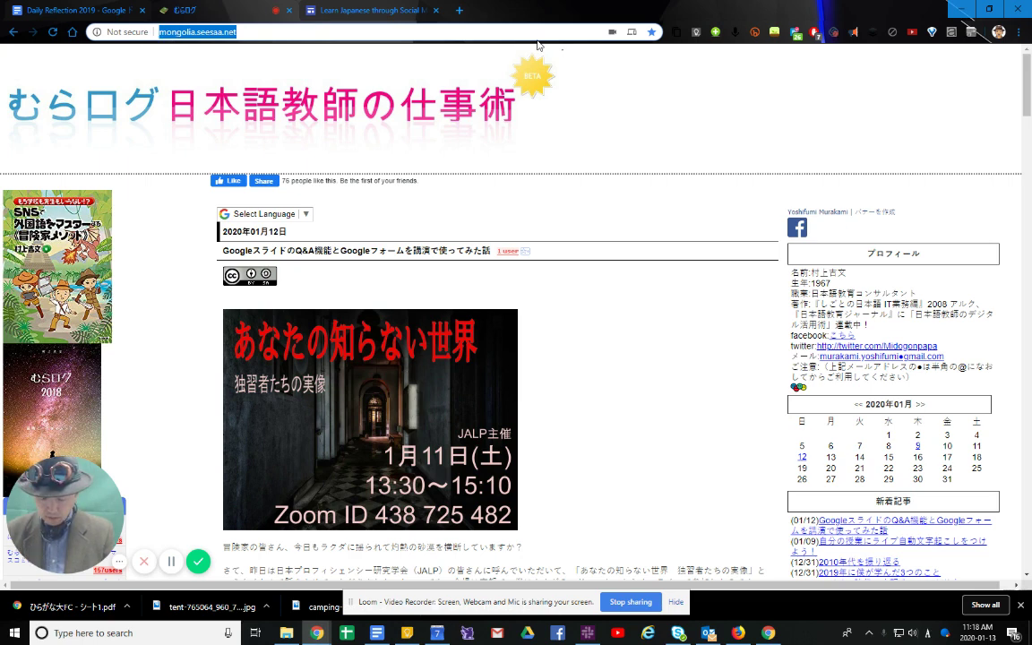
- Create a new blank form through the form.new address and select its placeholder title
{"action": "type", "text": "form.new"}
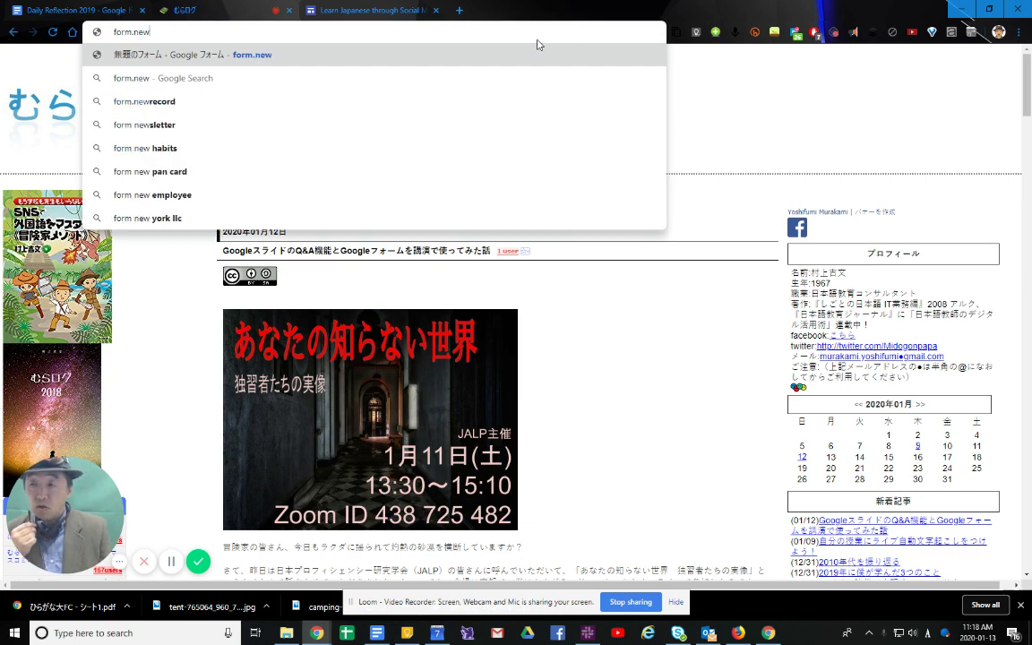
{"action": "key", "text": "Return"}
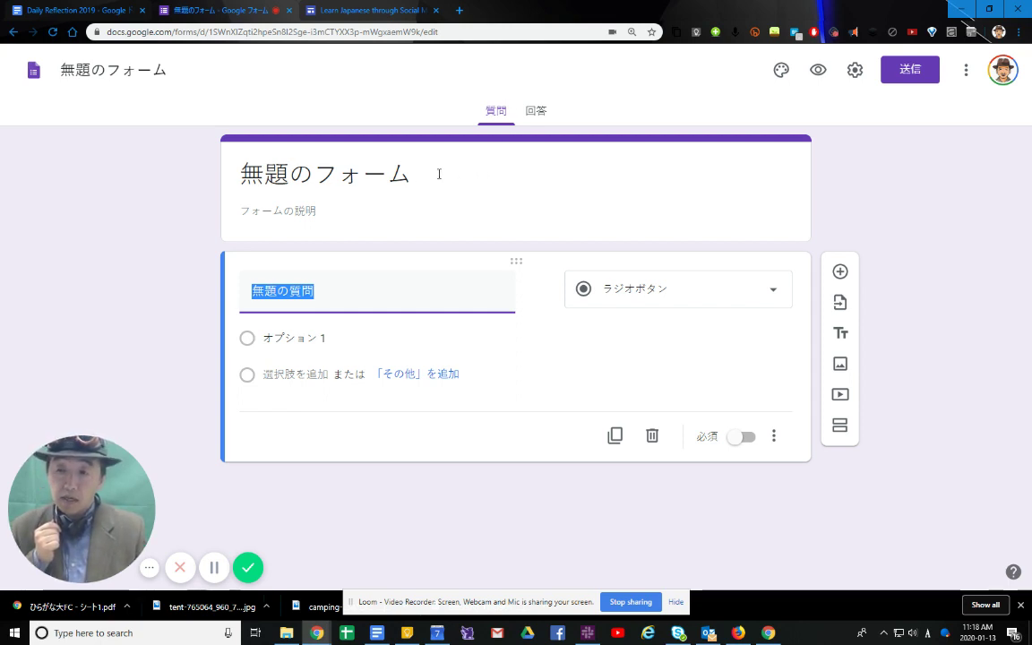
{"action": "left_click", "coordinate": [399, 174]}
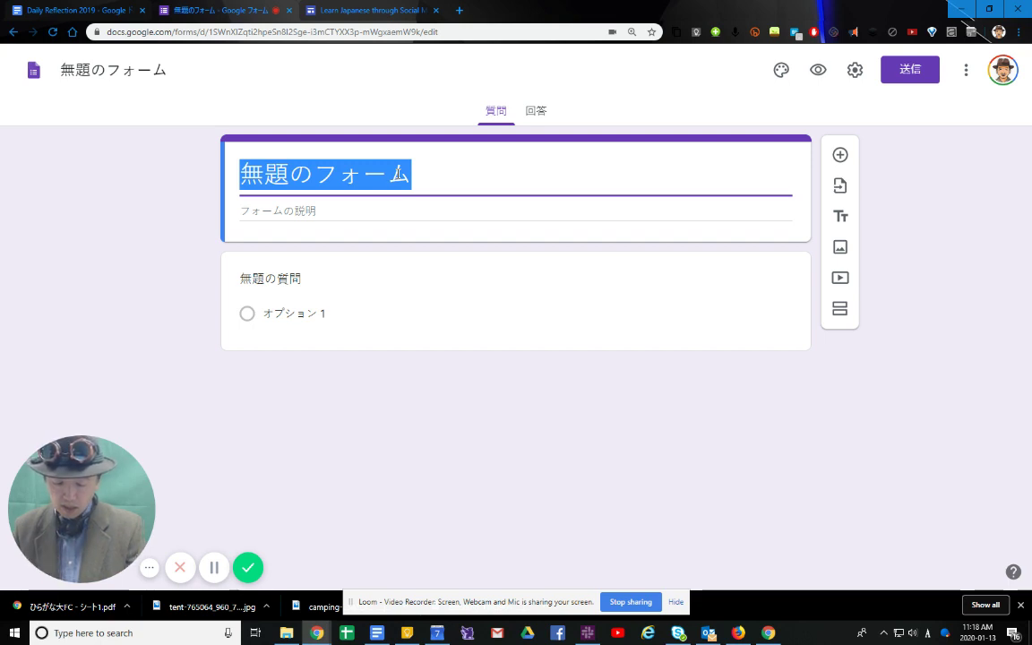
{"action": "type", "text": "yougafann"}
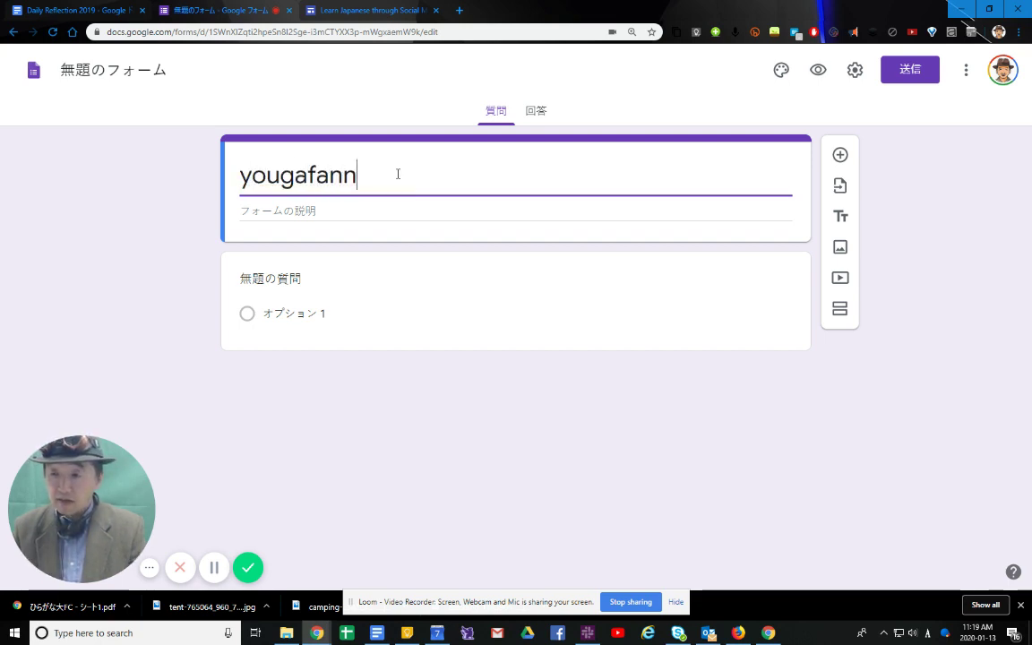
{"action": "key", "text": "BackSpace"}
{"action": "key", "text": "BackSpace"}
{"action": "key", "text": "BackSpace"}
{"action": "key", "text": "BackSpace"}
{"action": "key", "text": "BackSpace"}
{"action": "key", "text": "BackSpace"}
{"action": "key", "text": "BackSpace"}
{"action": "key", "text": "BackSpace"}
{"action": "key", "text": "BackSpace"}
- Title the form 洋画ファンのための自己採点フォーム and apply the same name to the form file
{"action": "key", "text": "Zenkaku_Hankaku"}
{"action": "type", "text": "youga"}
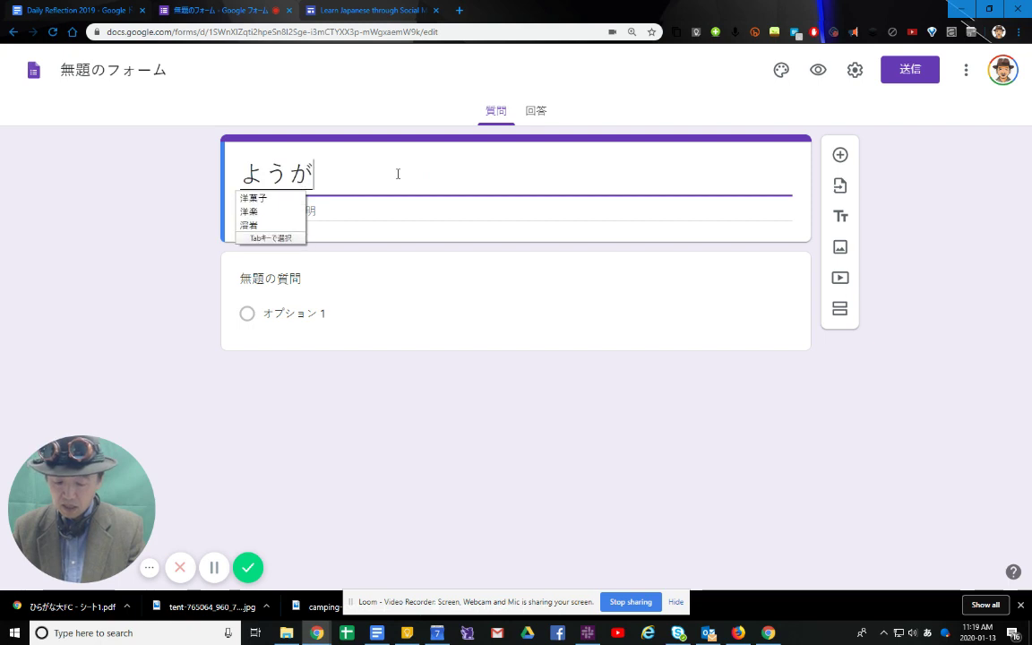
{"action": "type", "text": "fanno"}
{"action": "key", "text": "space"}
{"action": "key", "text": "Return"}
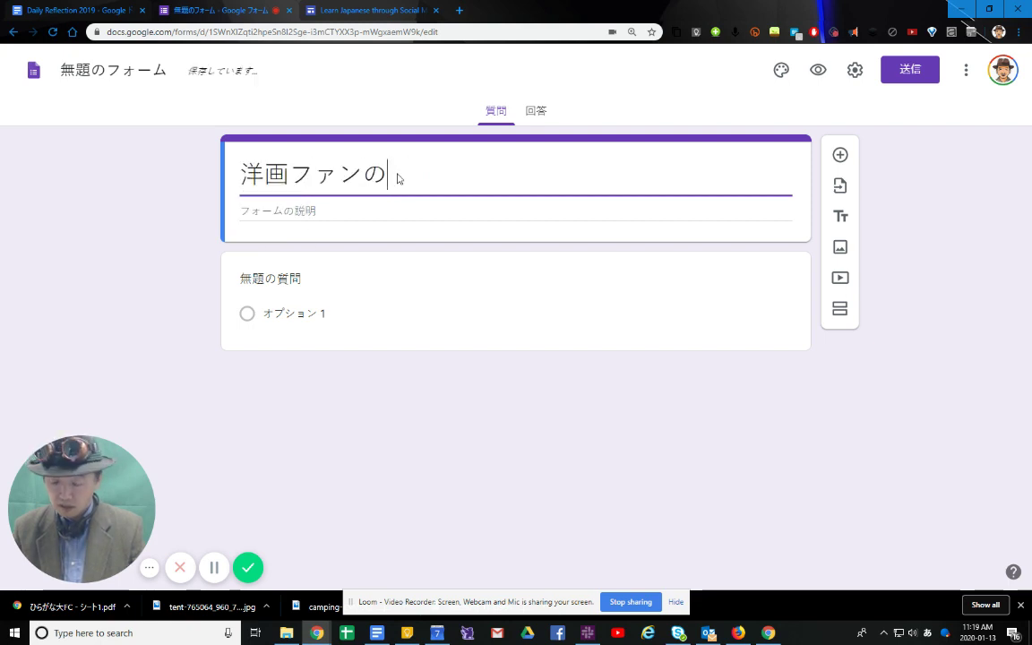
{"action": "type", "text": "tameno"}
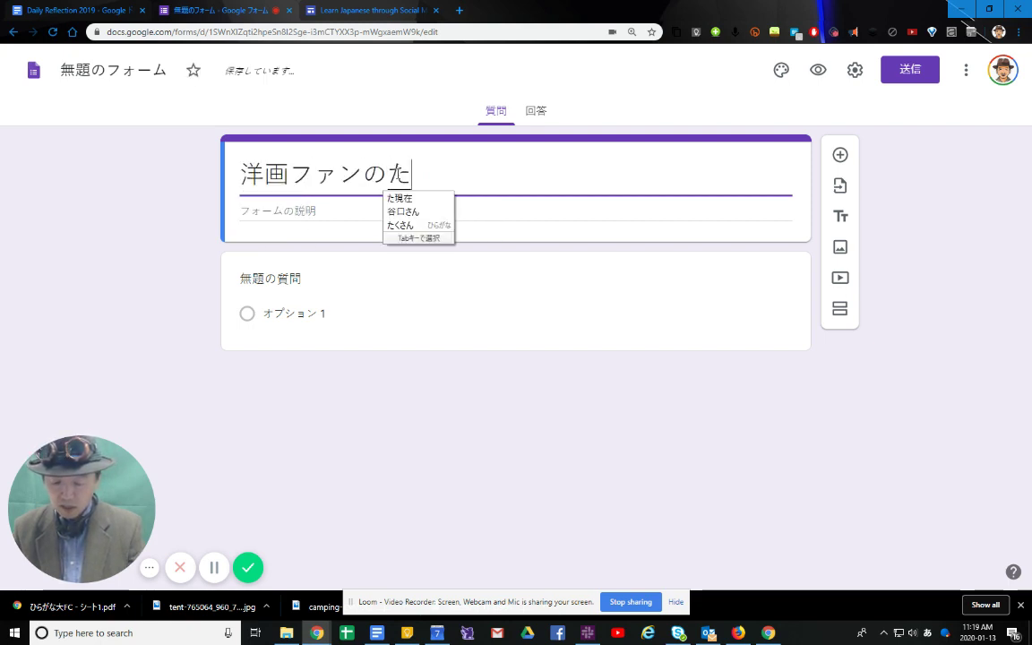
{"action": "key", "text": "Return"}
{"action": "type", "text": "jikosaitenn"}
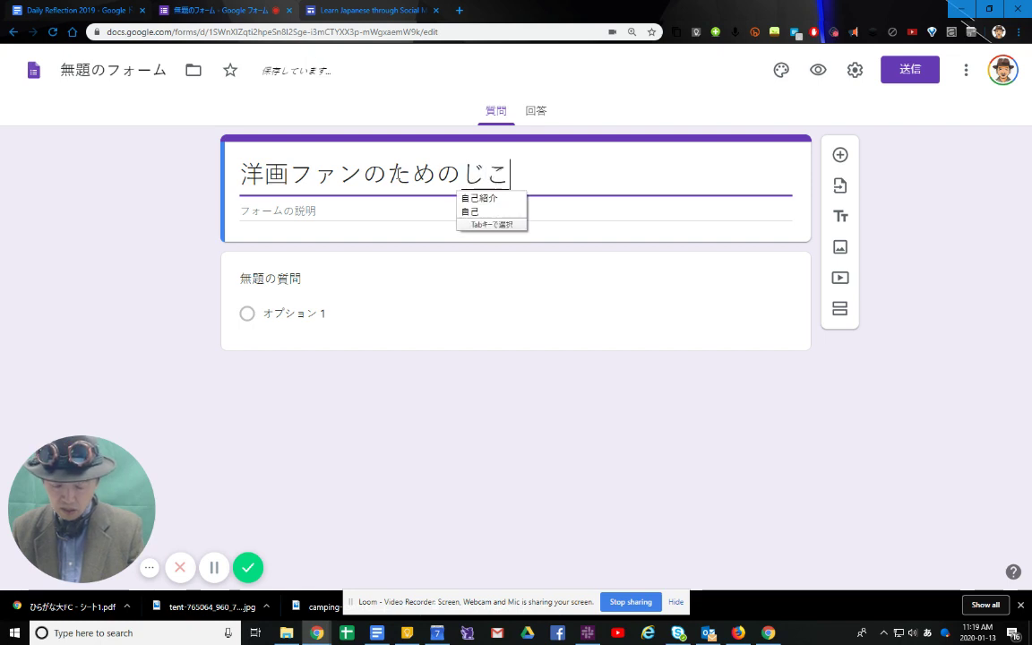
{"action": "type", "text": "fo-mu"}
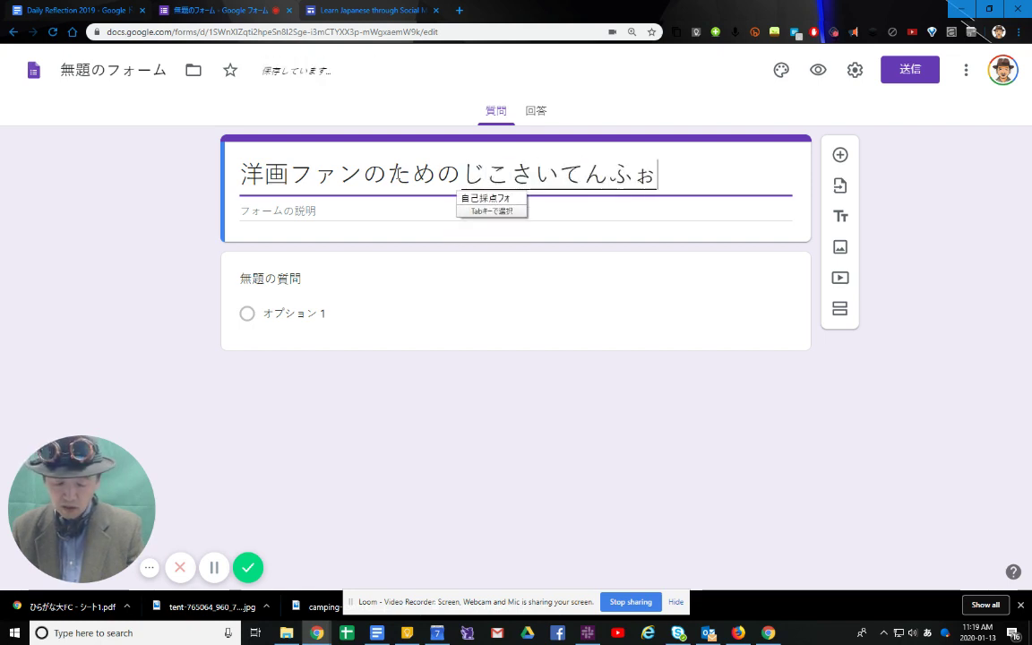
{"action": "key", "text": "space"}
{"action": "key", "text": "Return"}
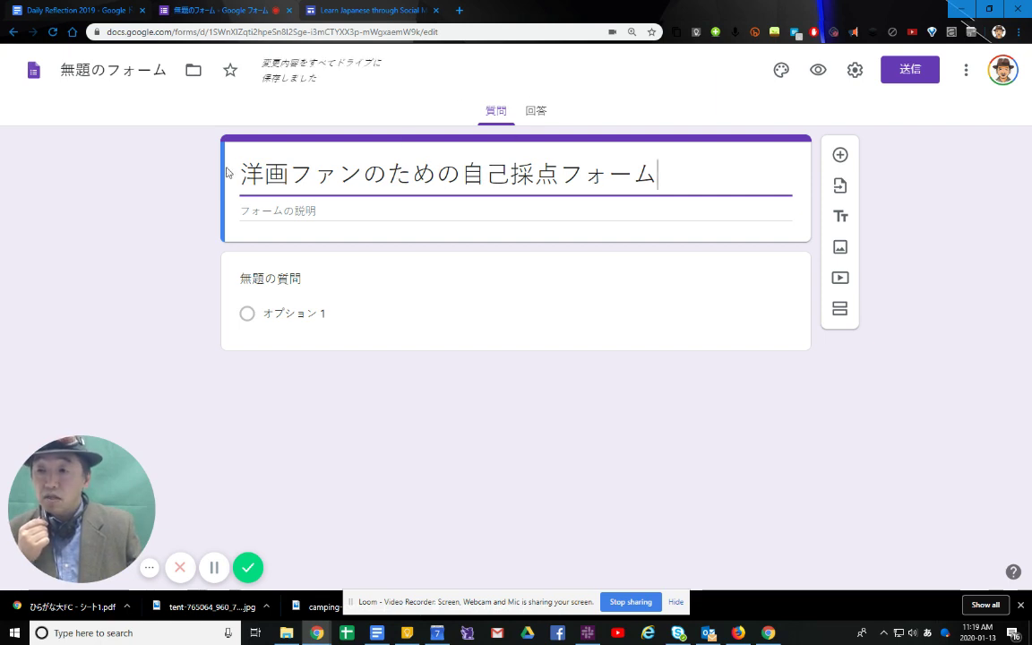
{"action": "left_click", "coordinate": [147, 176]}
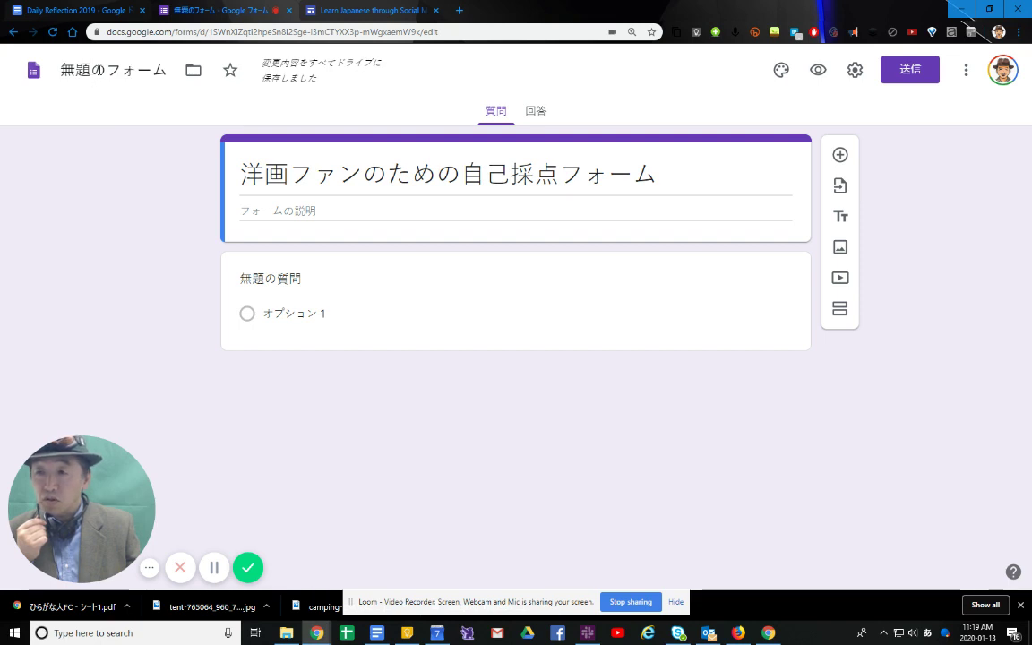
{"action": "left_click", "coordinate": [93, 80]}
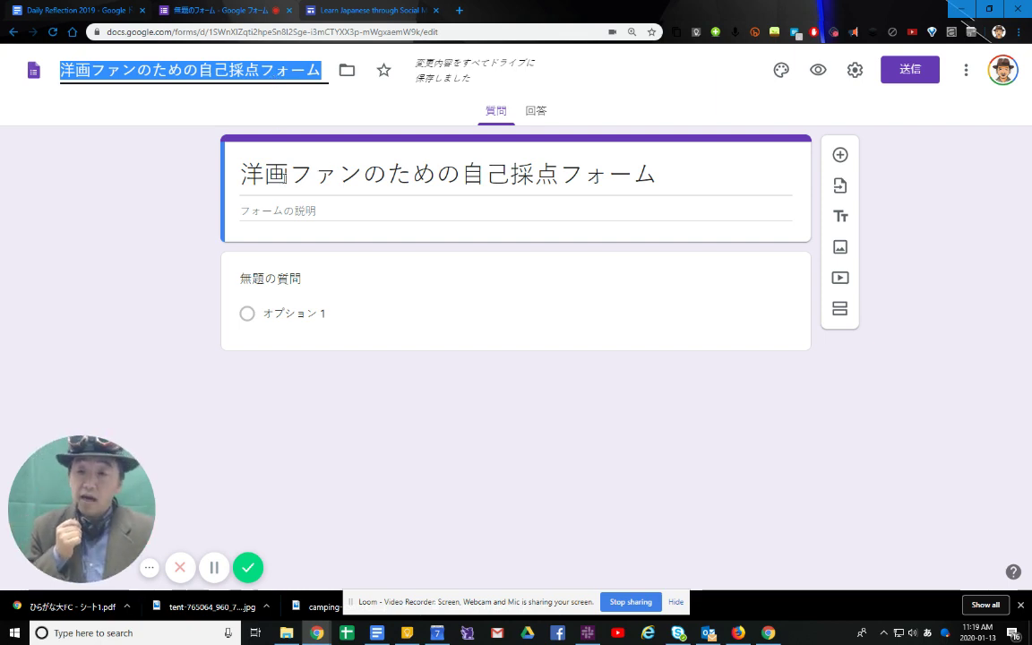
- Replace the untitled question's text with 「レイダーズ 失われた聖櫃」の主演俳優の名前は？
{"action": "left_click", "coordinate": [301, 280]}
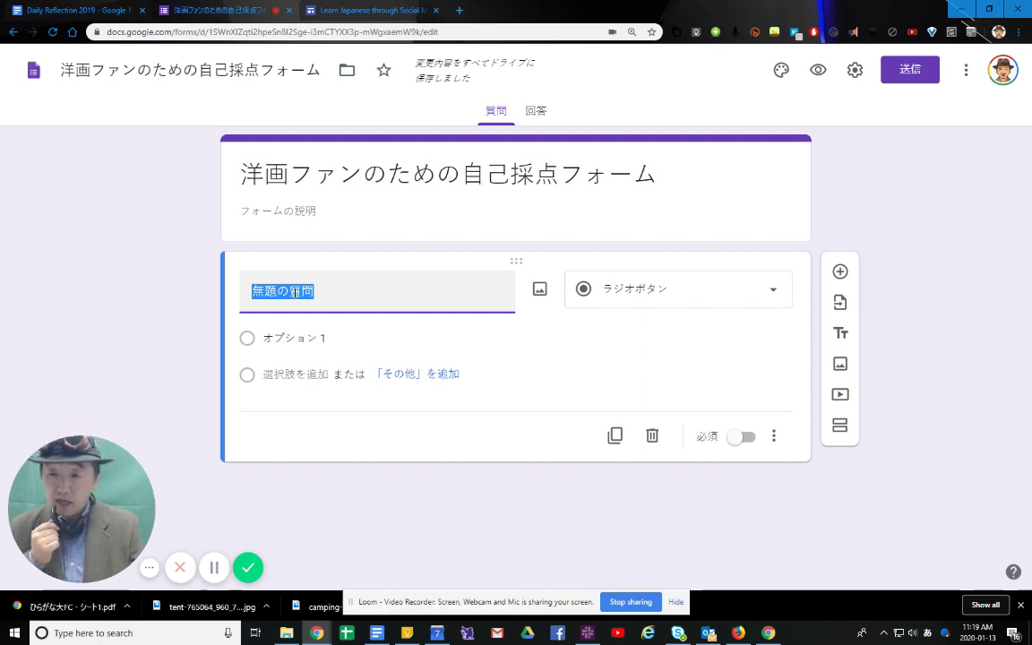
{"action": "type", "text": "[]"}
{"action": "key", "text": "Return"}
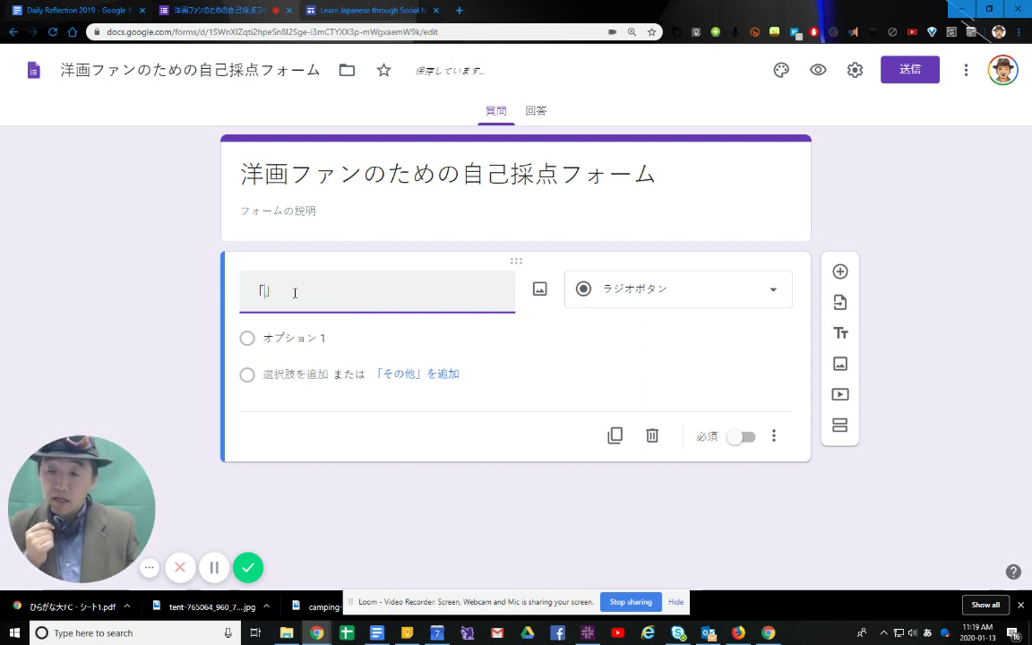
{"action": "key", "text": "Left"}
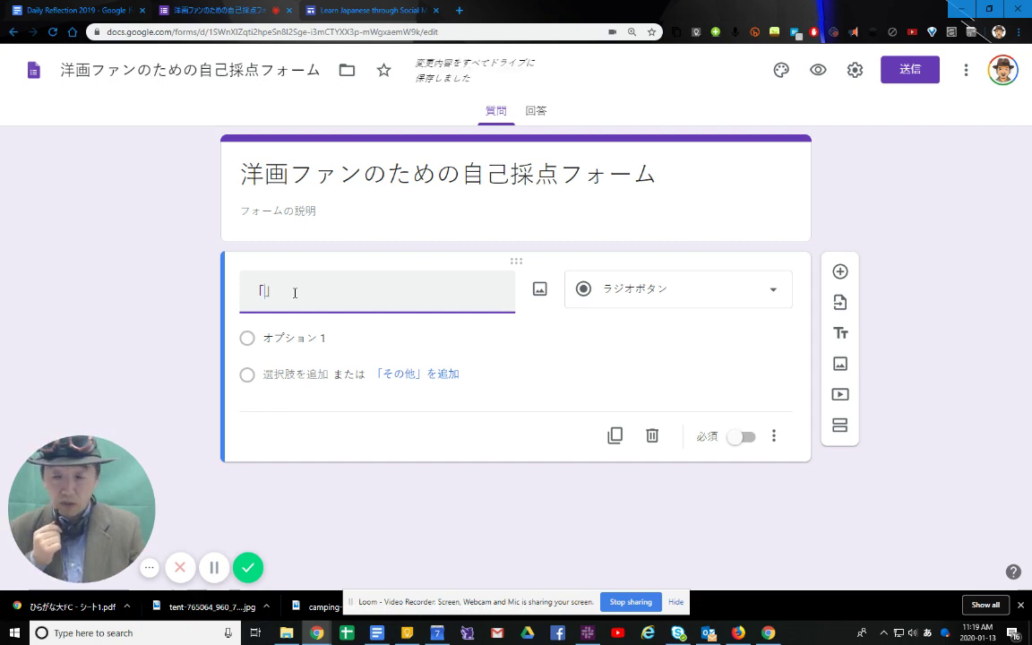
{"action": "type", "text": "reida-"}
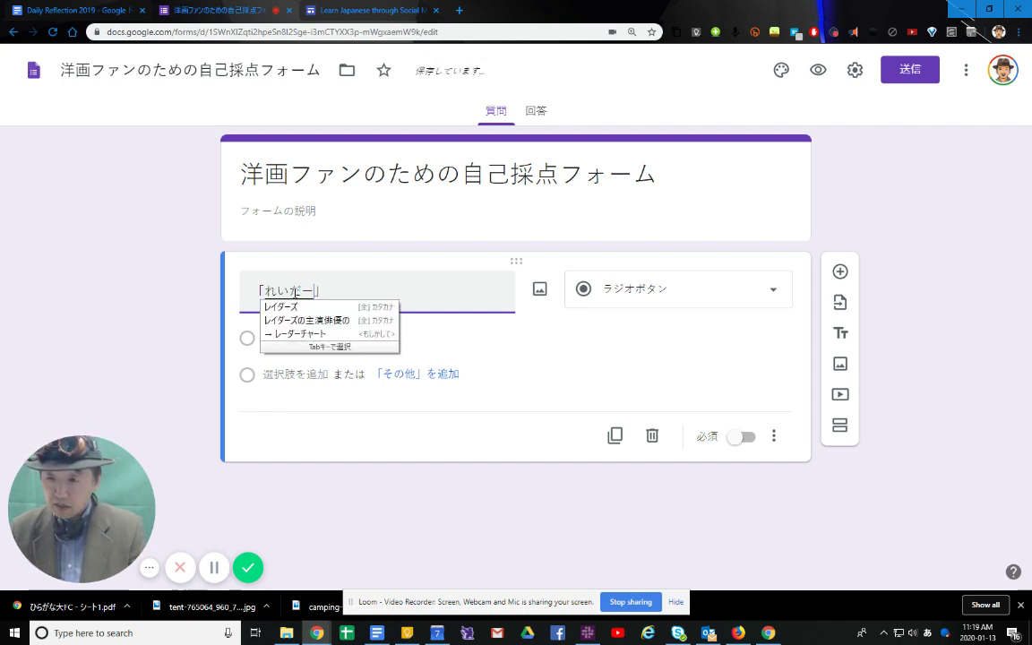
{"action": "key", "text": "Tab"}
{"action": "key", "text": "Return"}
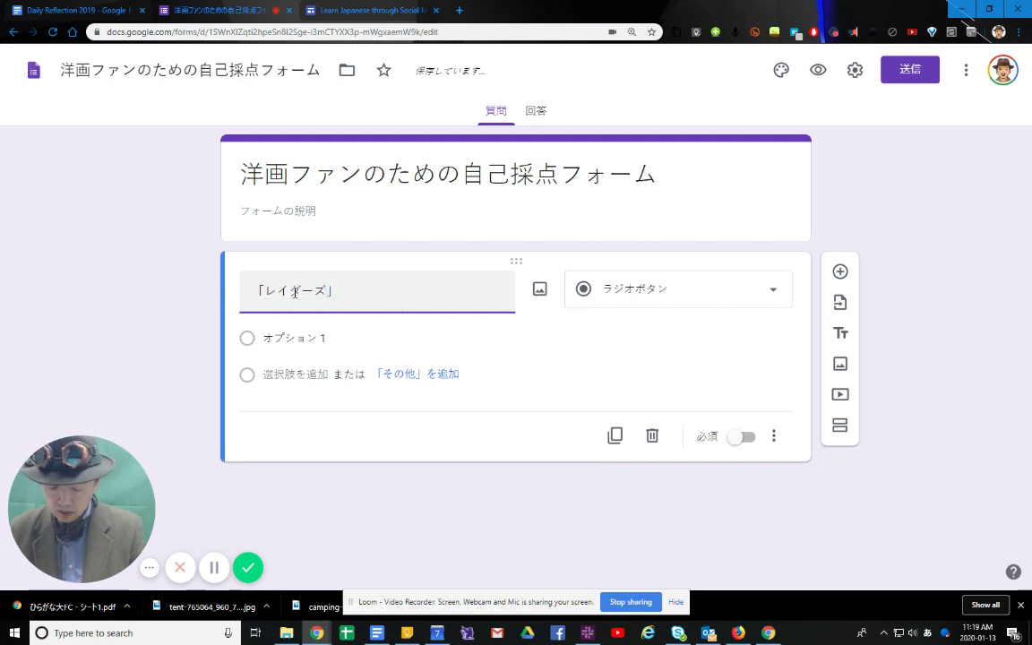
{"action": "type", "text": "ushinawareta"}
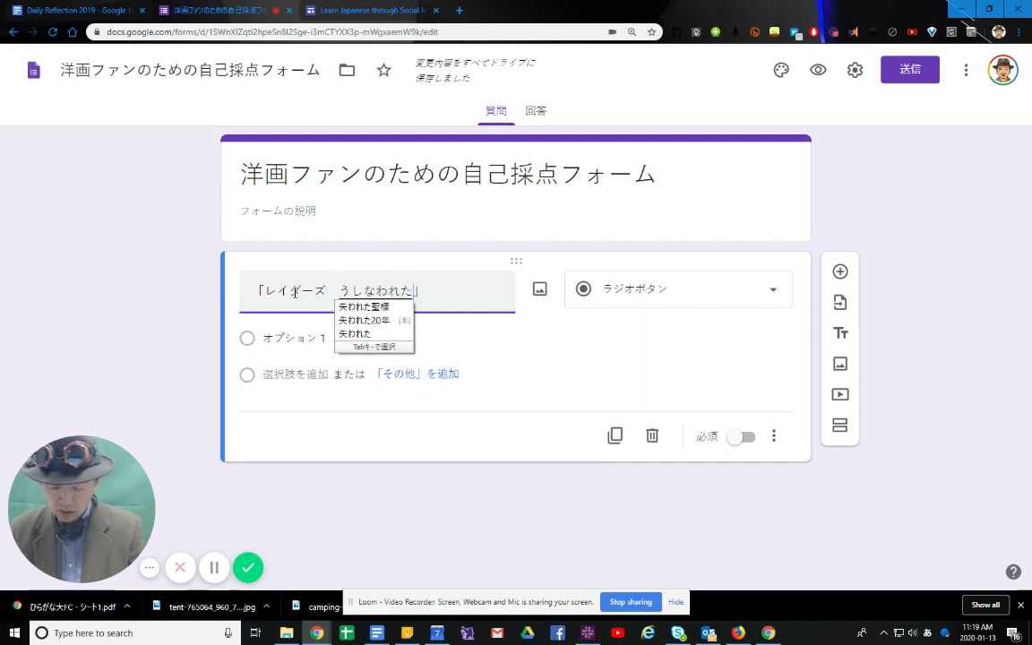
{"action": "type", "text": "seihitsu"}
{"action": "key", "text": "space"}
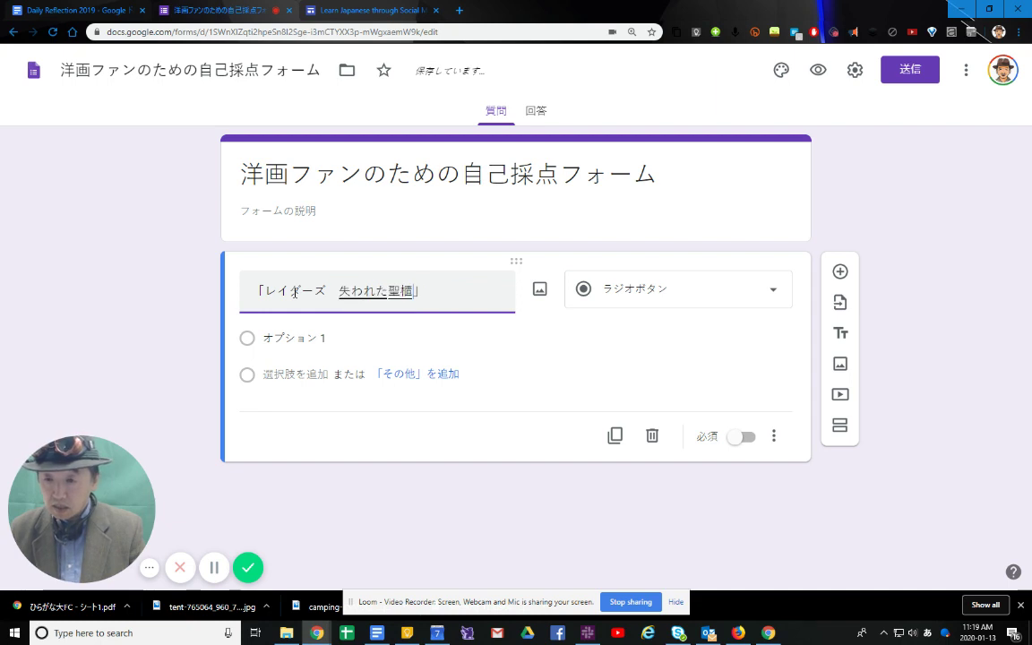
{"action": "key", "text": "Return"}
{"action": "key", "text": "Right"}
{"action": "type", "text": "n"}
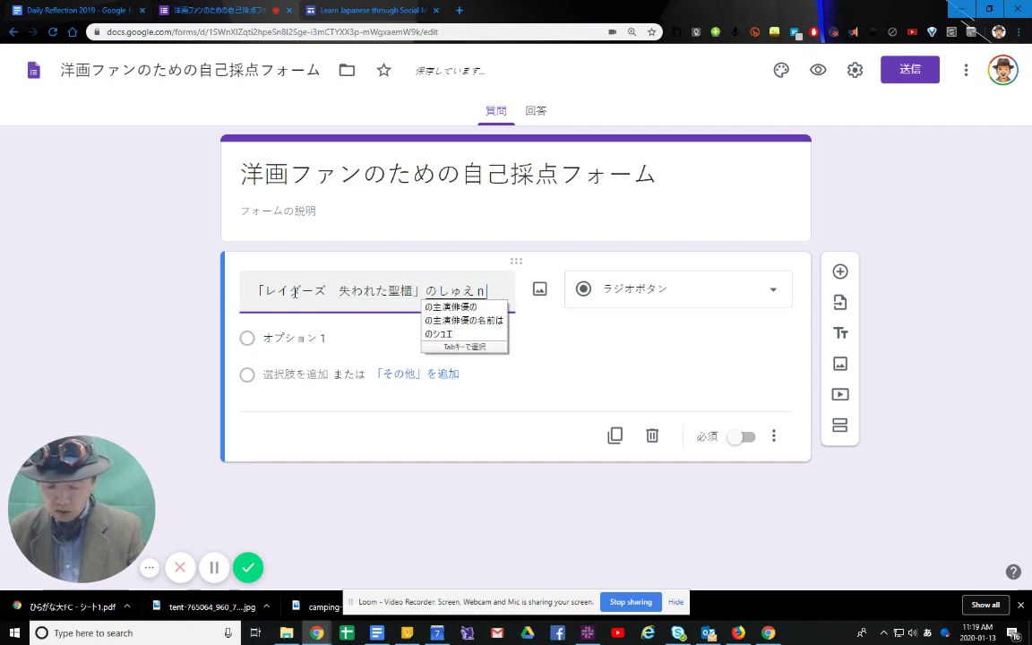
{"action": "type", "text": "oshuenhaiyuunonama"}
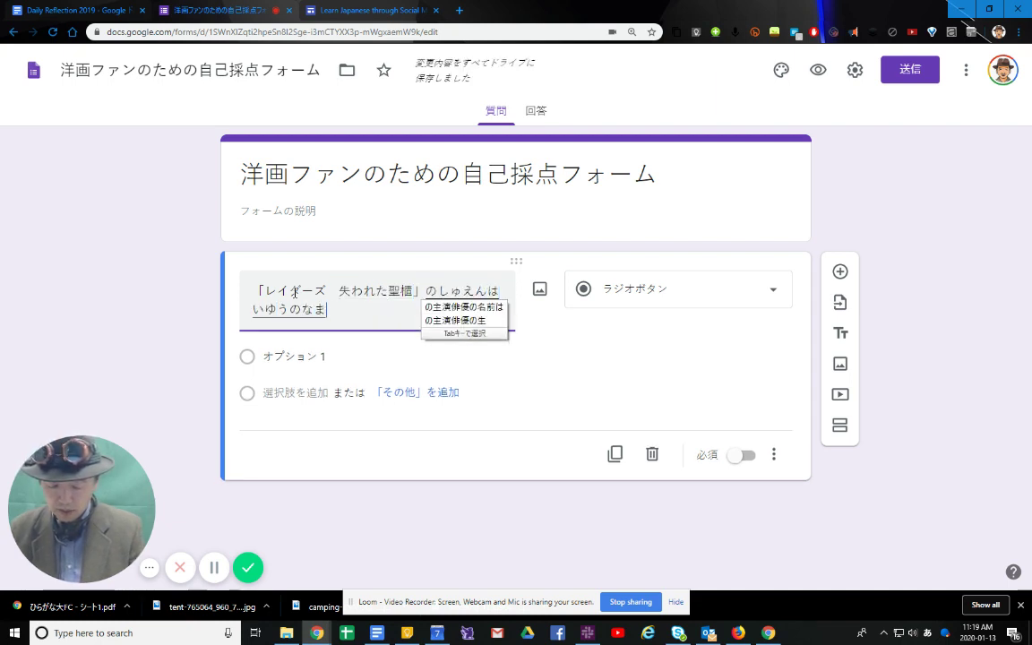
{"action": "type", "text": "eha"}
{"action": "key", "text": "Tab"}
{"action": "type", "text": "?"}
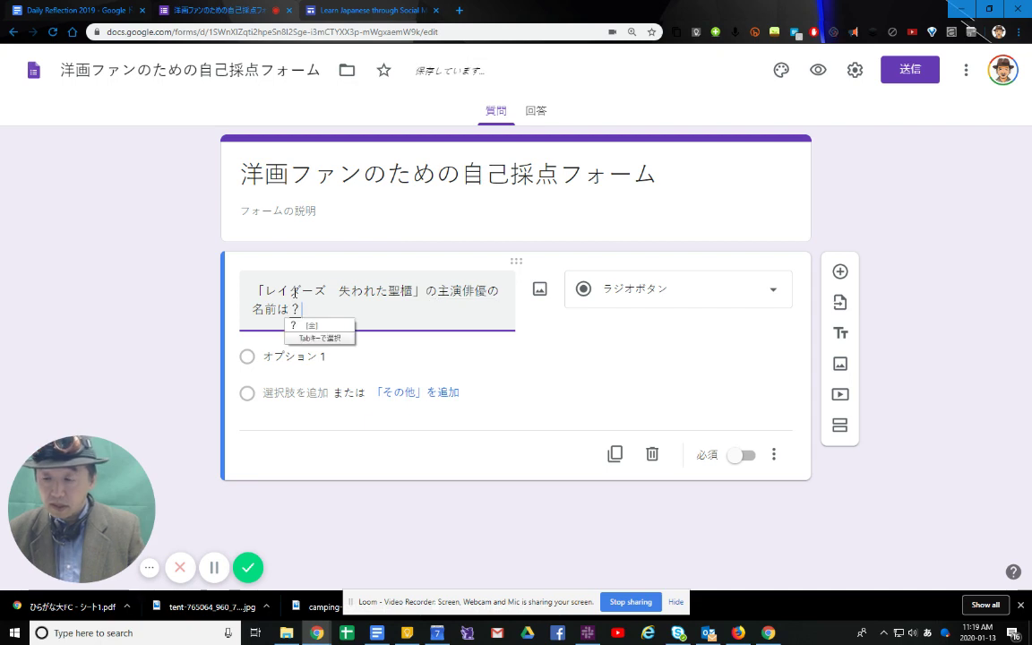
{"action": "key", "text": "Return"}
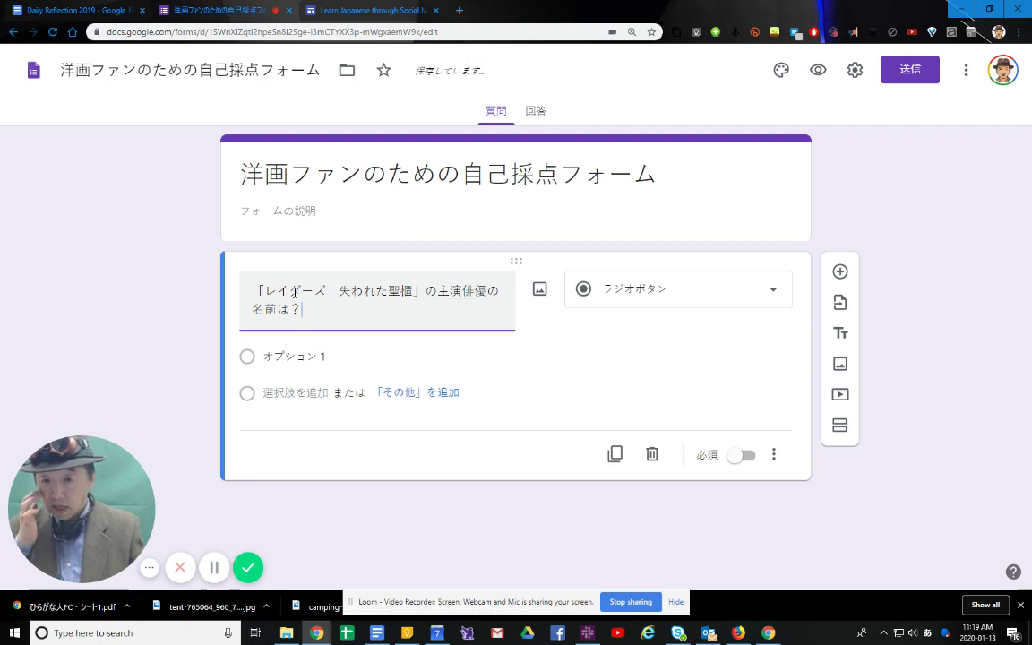
- Set the first answer option of the question to ハン・ソロ
{"action": "left_click", "coordinate": [326, 356]}
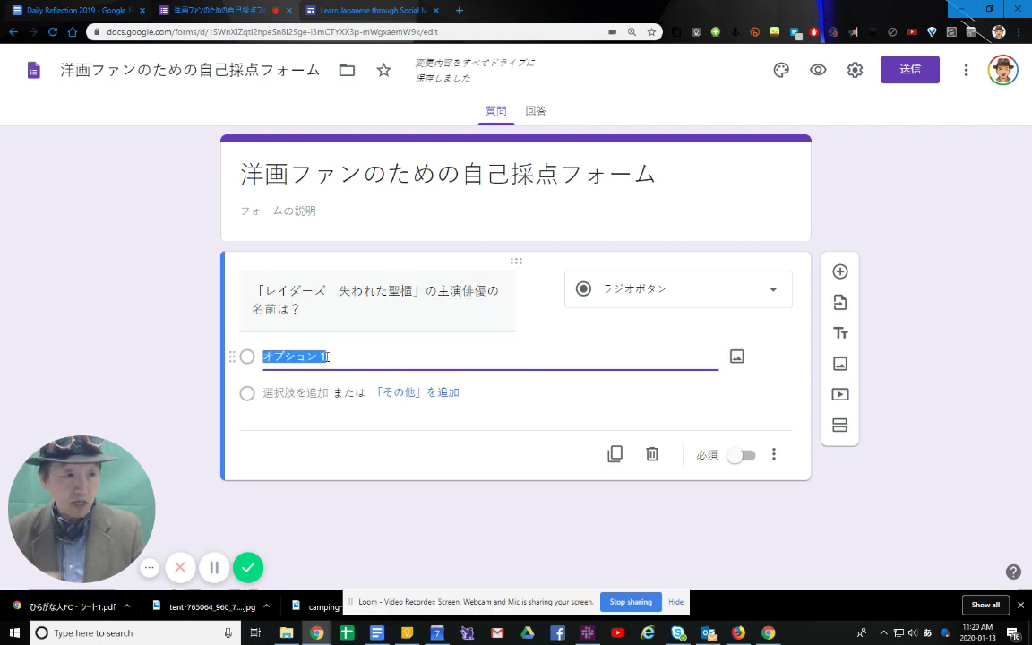
{"action": "type", "text": "han"}
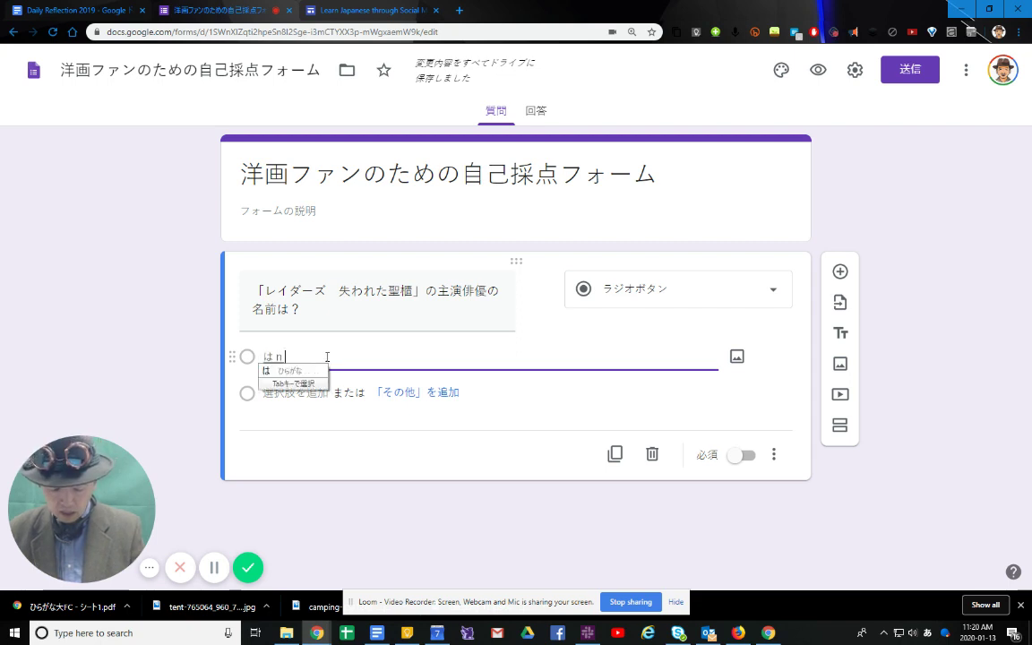
{"action": "type", "text": "n/soro"}
{"action": "key", "text": "space"}
{"action": "key", "text": "space"}
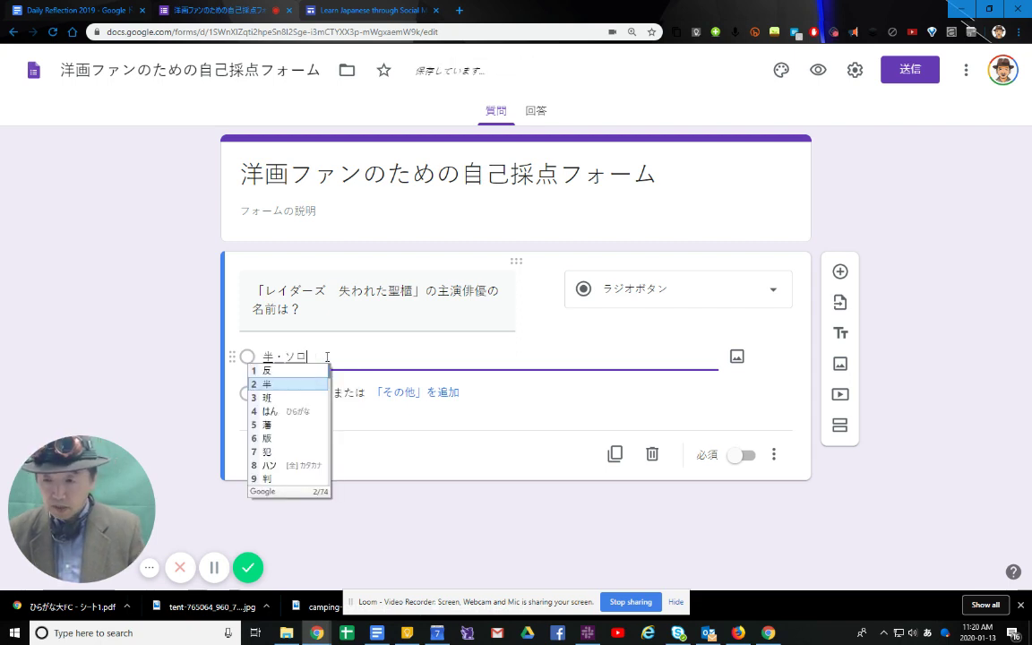
{"action": "key", "text": "space"}
{"action": "key", "text": "space"}
{"action": "key", "text": "space"}
{"action": "key", "text": "space"}
{"action": "key", "text": "space"}
{"action": "key", "text": "space"}
{"action": "key", "text": "Return"}
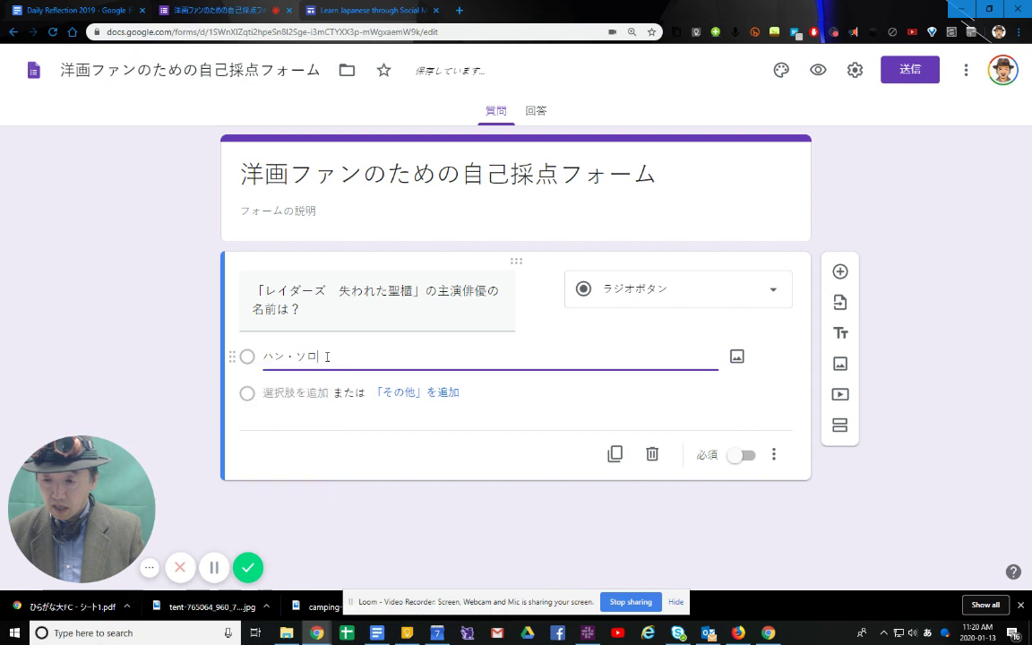
- Add a second answer option, インディー・ジョーンズ, to the question
{"action": "key", "text": "Return"}
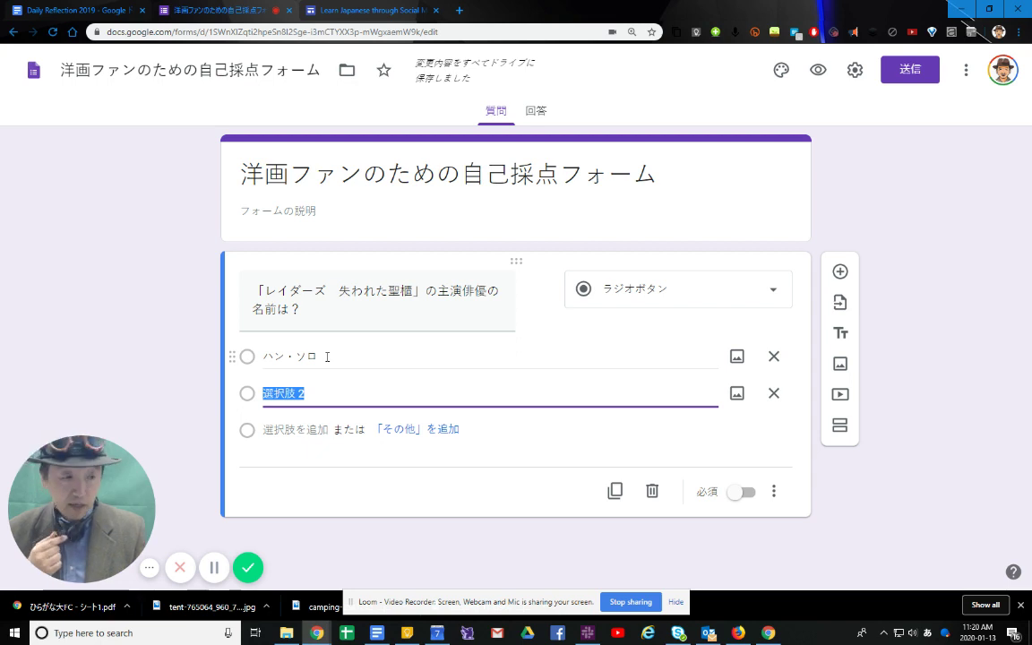
{"action": "type", "text": "いんでぃー"}
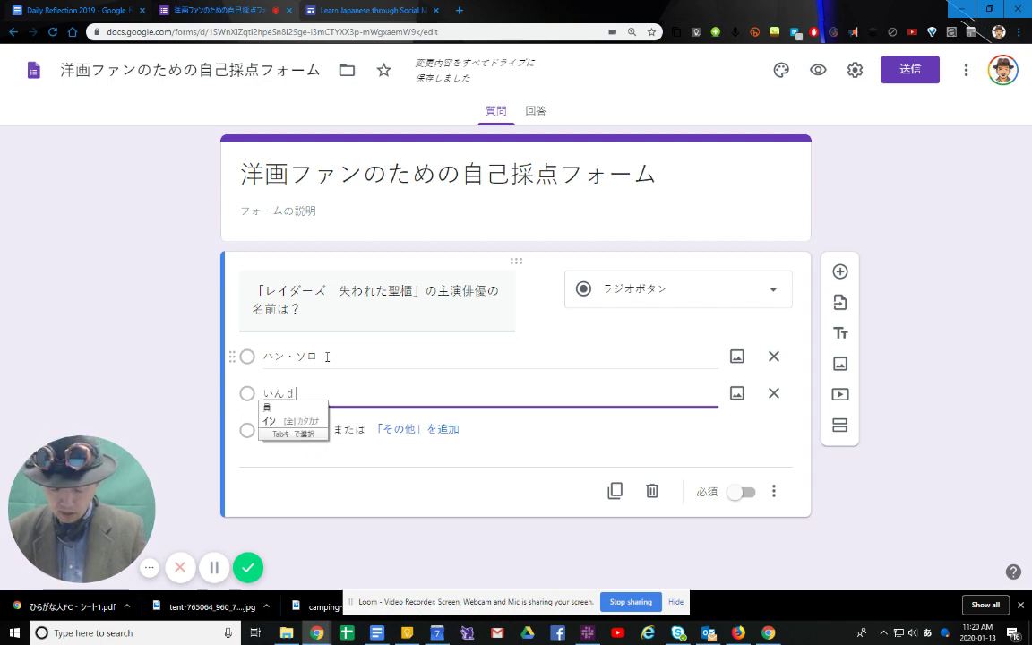
{"action": "type", "text": "・じょ"}
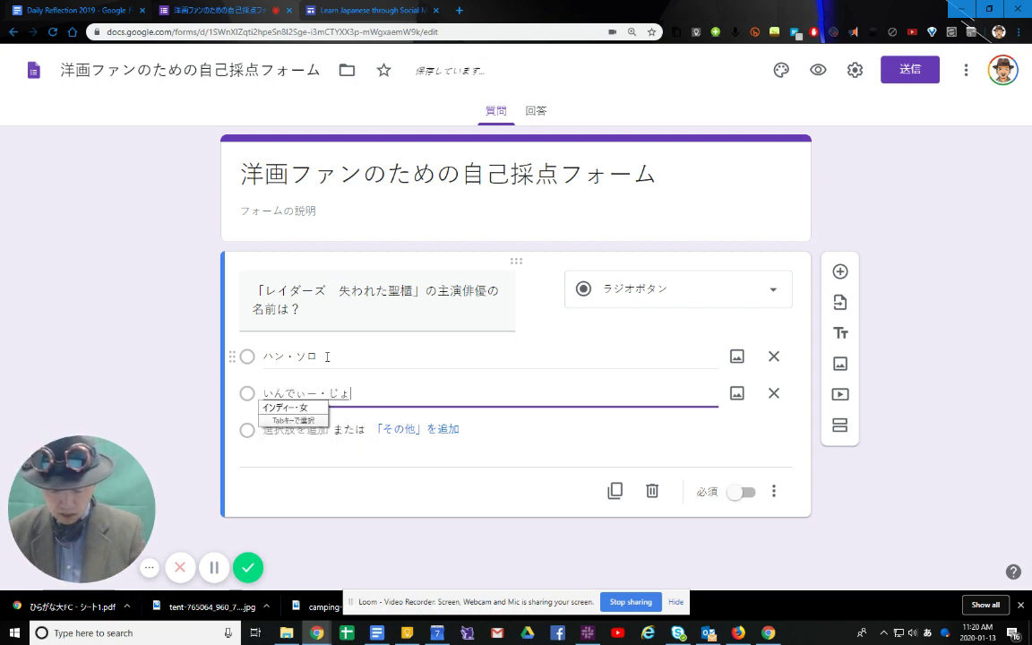
{"action": "type", "text": "ーんzu"}
{"action": "key", "text": "space"}
{"action": "key", "text": "Return"}
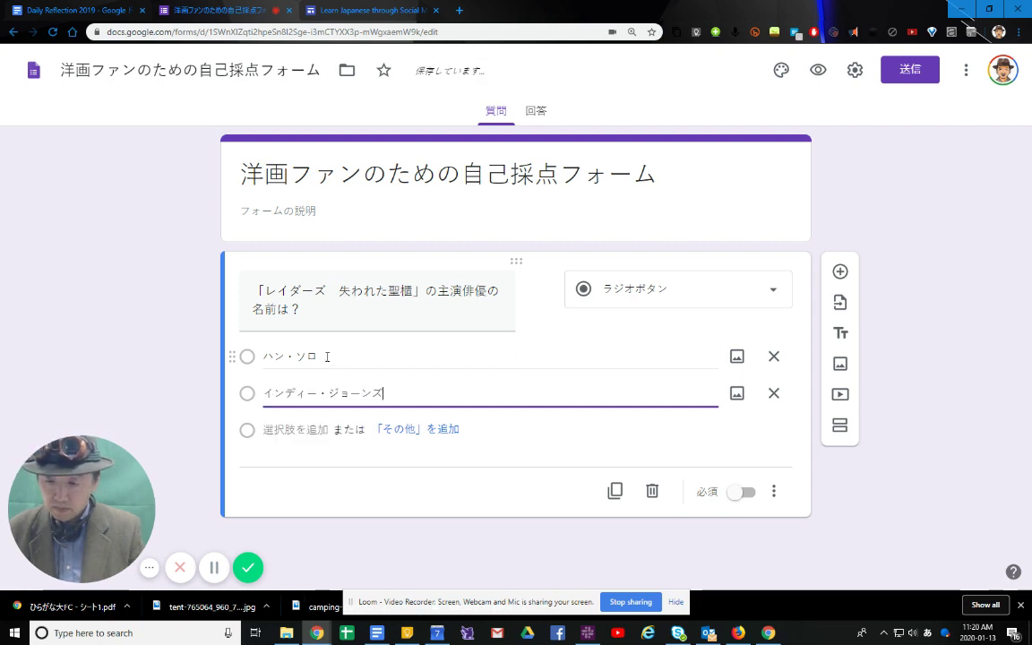
- Add a third answer option, ハリソン・フォード, to the question
{"action": "key", "text": "Return"}
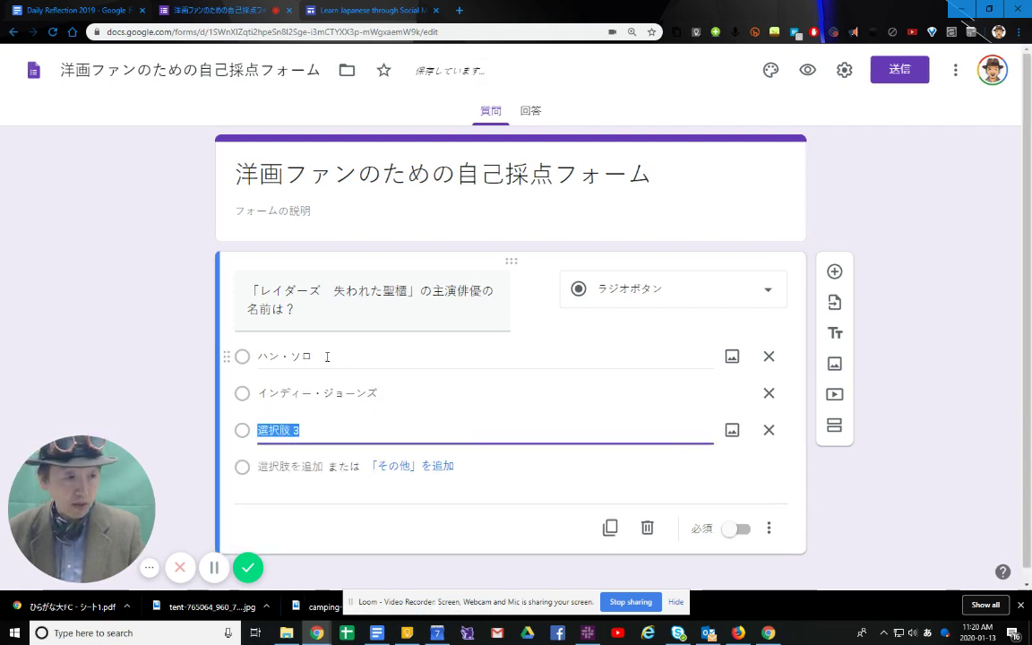
{"action": "type", "text": "はりそn"}
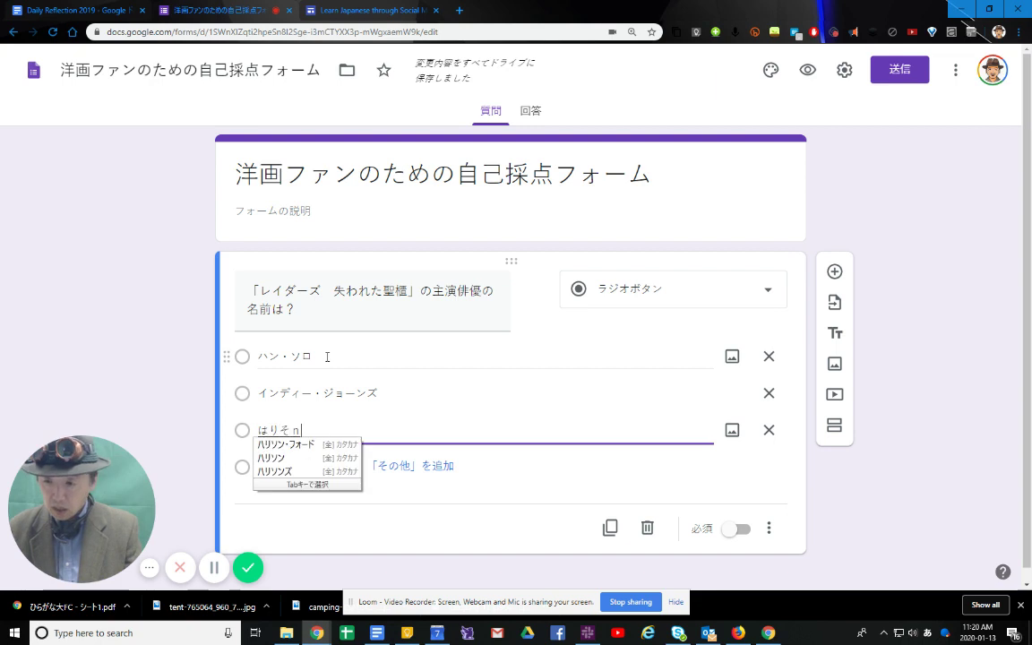
{"action": "key", "text": "Tab"}
{"action": "key", "text": "Return"}
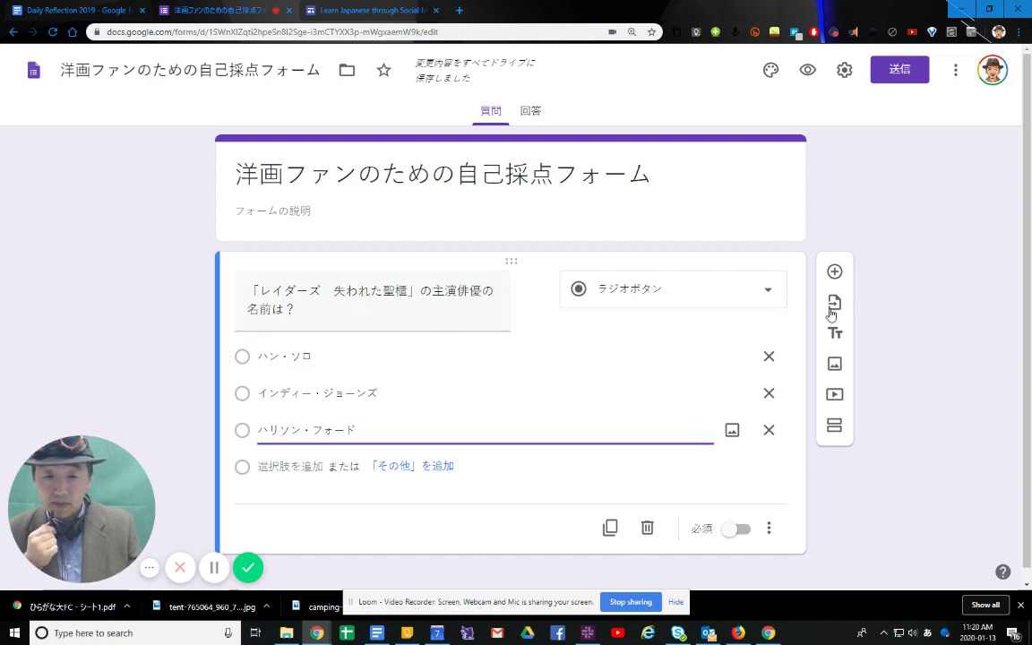
{"action": "left_click", "coordinate": [871, 489]}
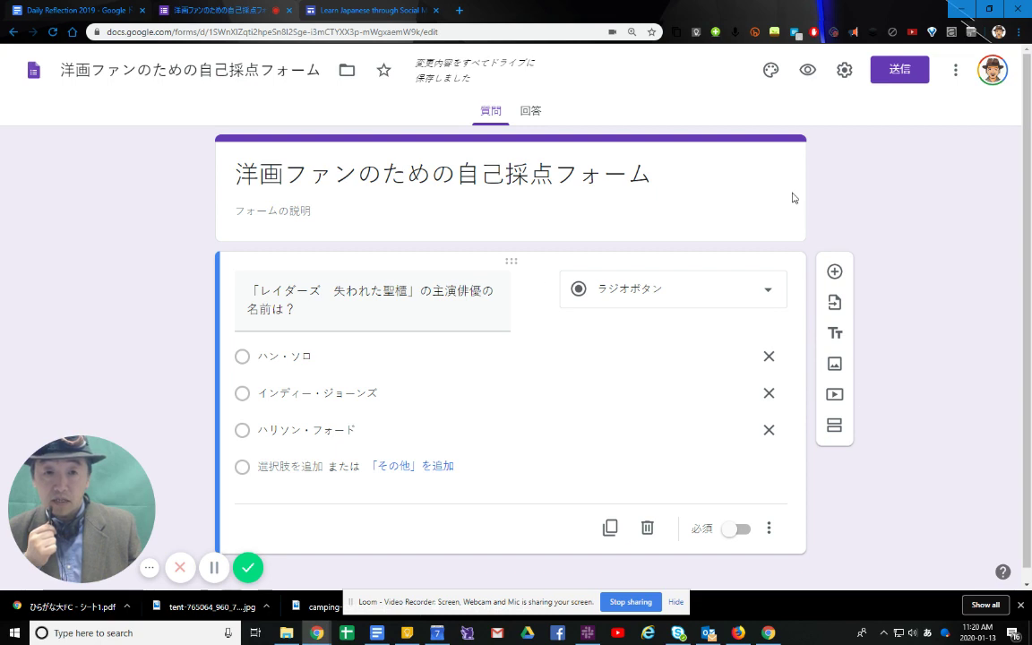
- Turn the form into a quiz with point values and automatic grading, and save the settings
{"action": "left_click", "coordinate": [845, 71]}
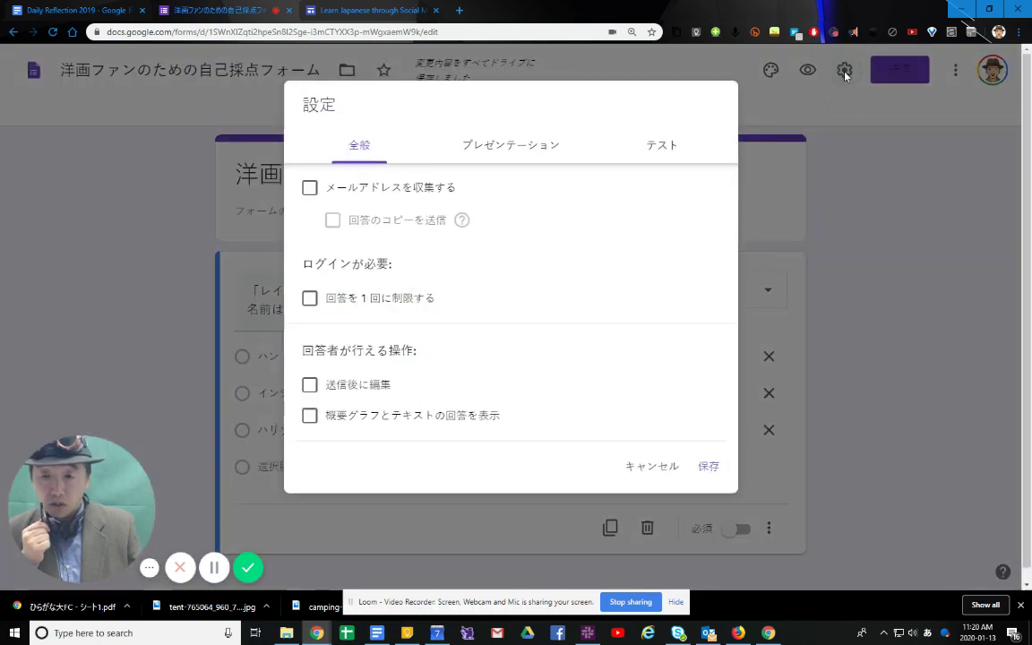
{"action": "left_click", "coordinate": [667, 151]}
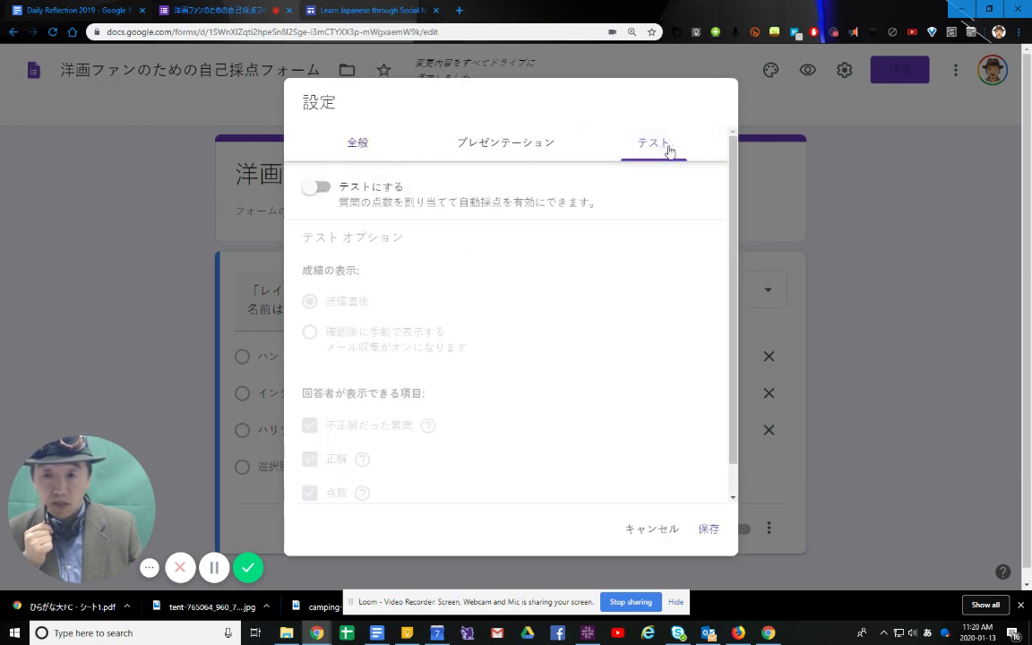
{"action": "left_click", "coordinate": [319, 188]}
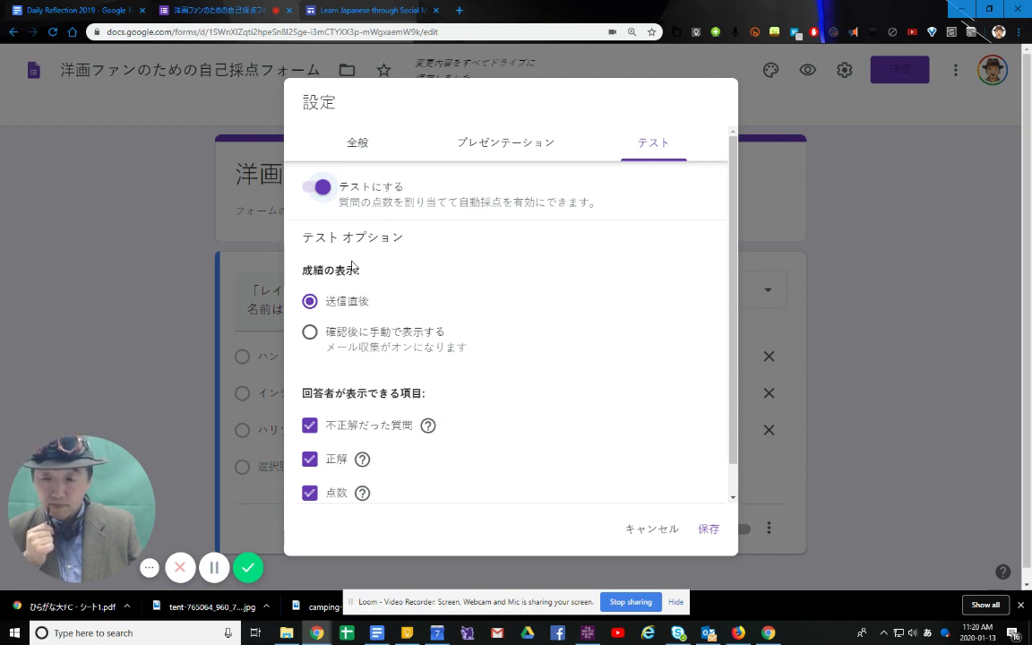
{"action": "left_click", "coordinate": [708, 529]}
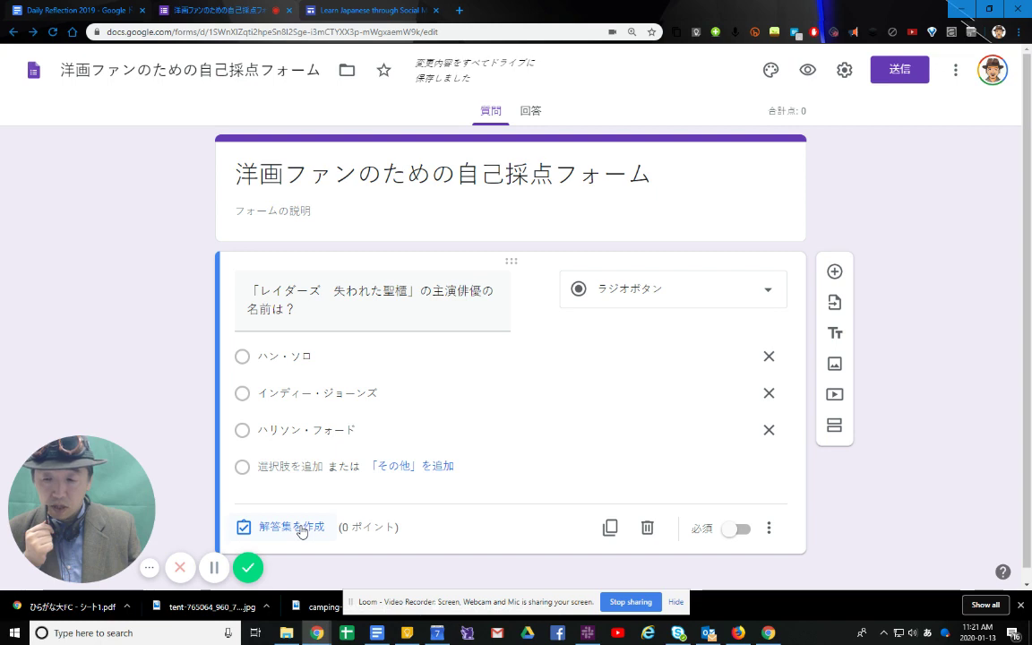
- Set the question's answer key to ハリソン・フォード, worth 3 points, and finish the key
{"action": "left_click", "coordinate": [300, 528]}
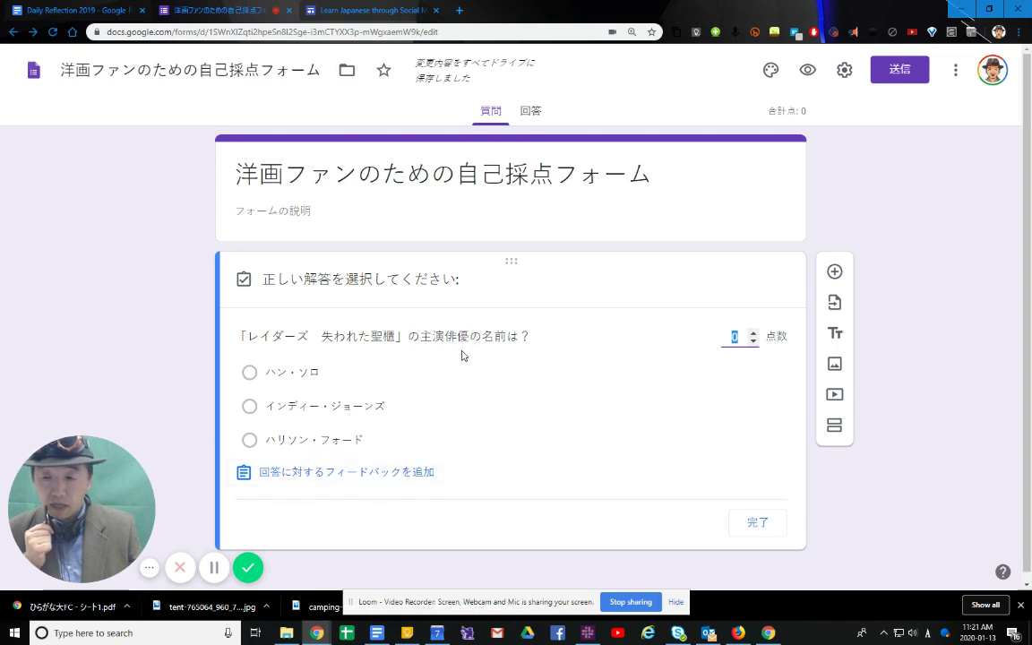
{"action": "left_click", "coordinate": [250, 441]}
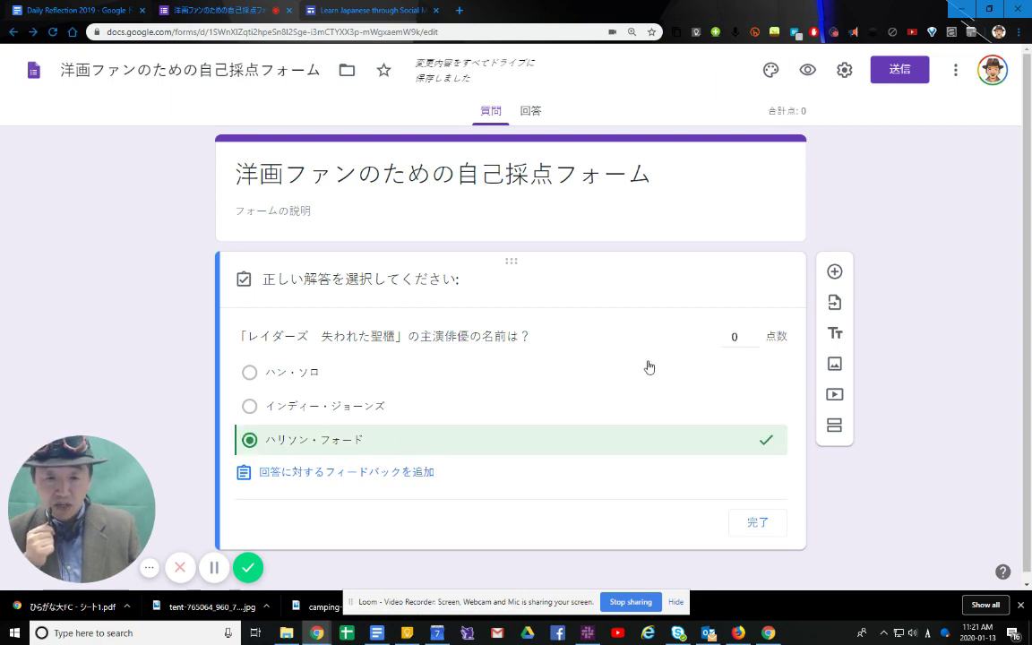
{"action": "mouse_move", "coordinate": [744, 338]}
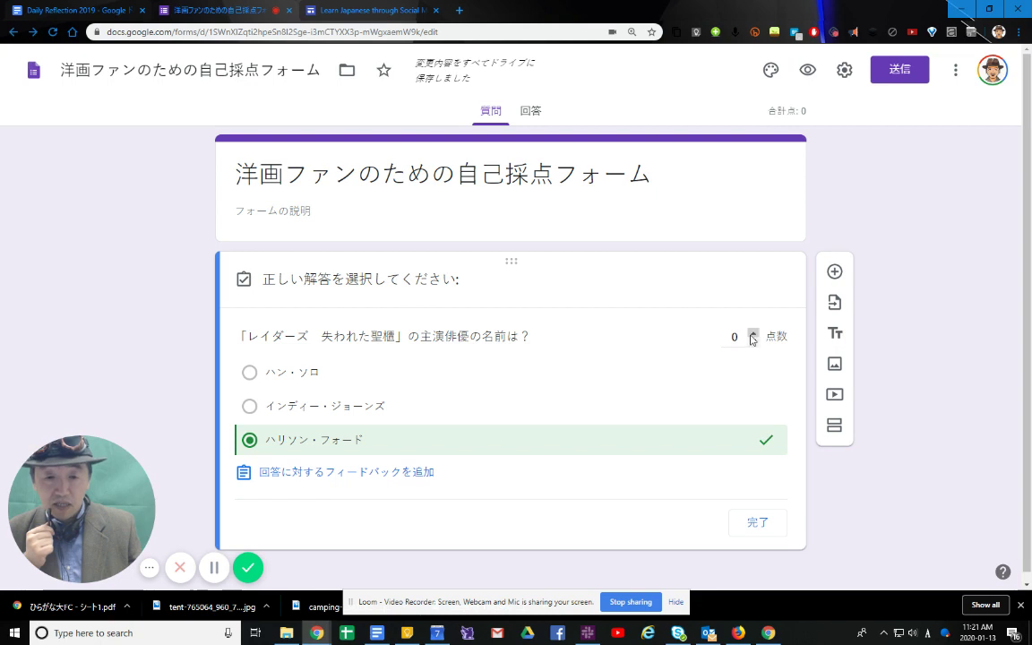
{"action": "left_click", "coordinate": [753, 334]}
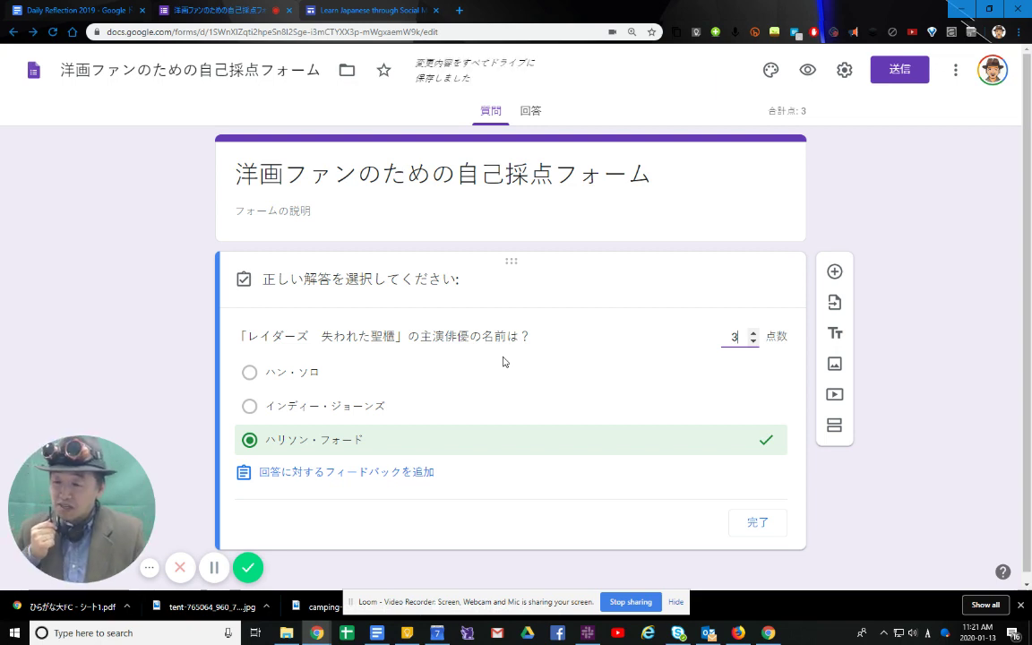
{"action": "left_click", "coordinate": [833, 473]}
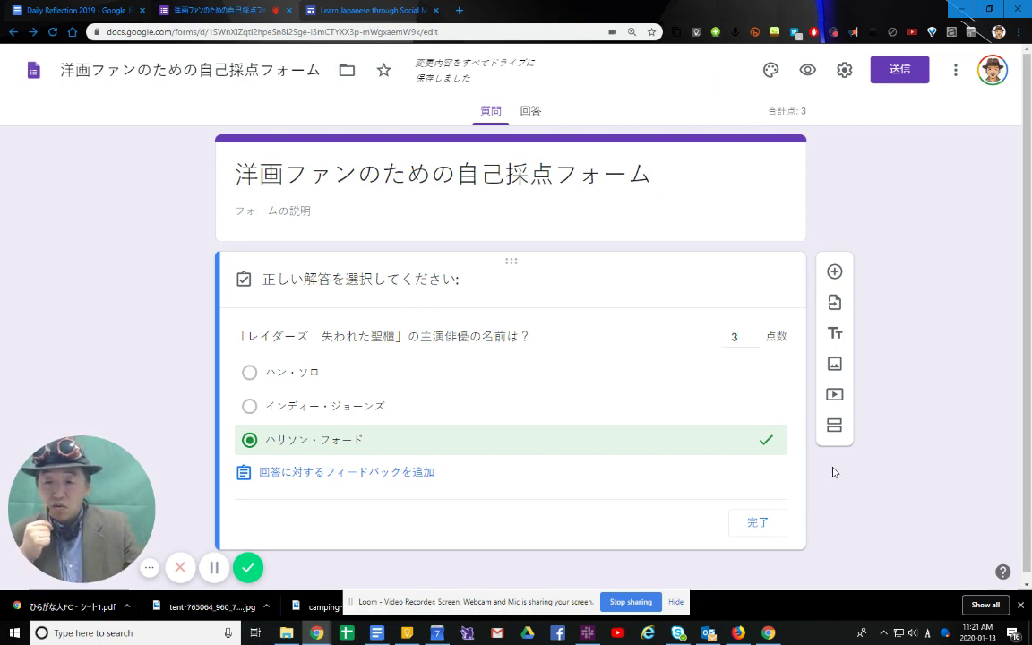
{"action": "scroll", "coordinate": [833, 472], "scroll_direction": "down", "scroll_amount": 1}
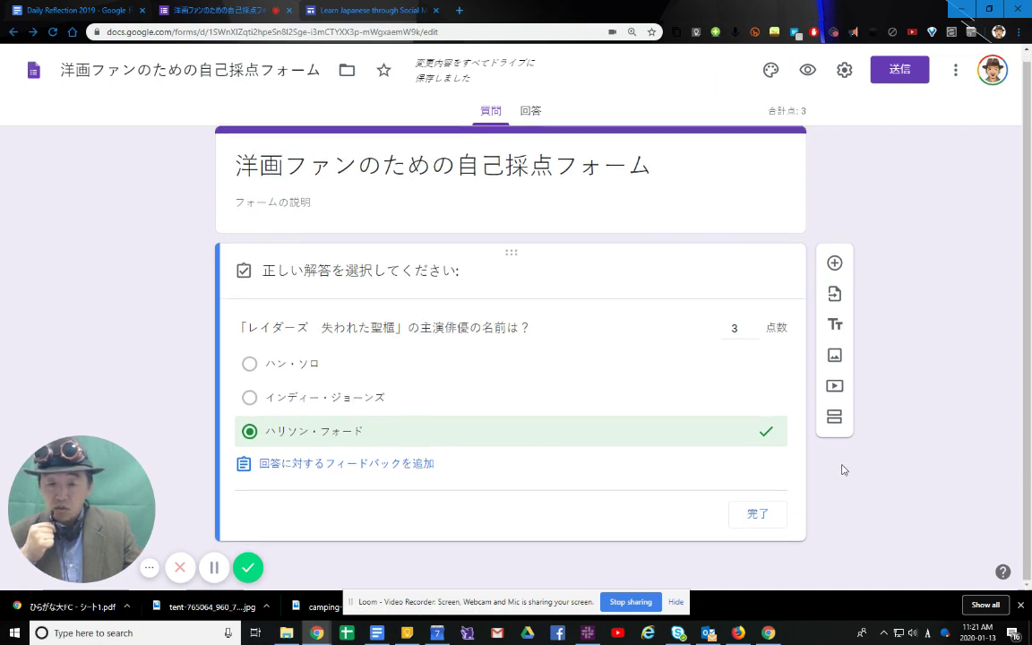
{"action": "left_click", "coordinate": [760, 519]}
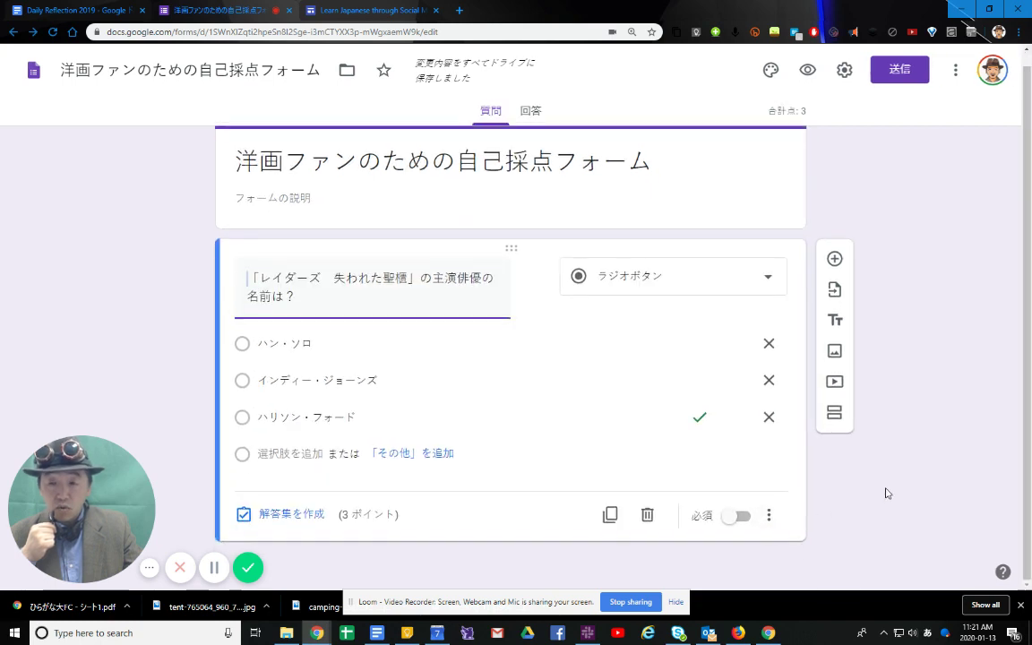
- Duplicate the question and replace the film title in the copy with スターウォーズ スカイウォーカーの夜明け
{"action": "left_click", "coordinate": [611, 517]}
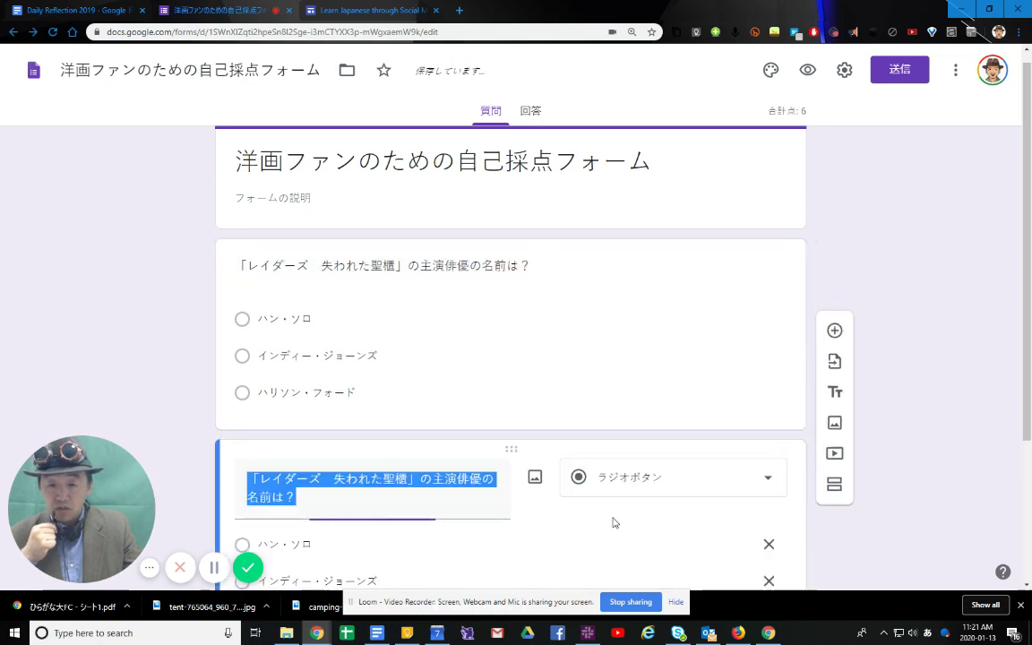
{"action": "left_click", "coordinate": [407, 482]}
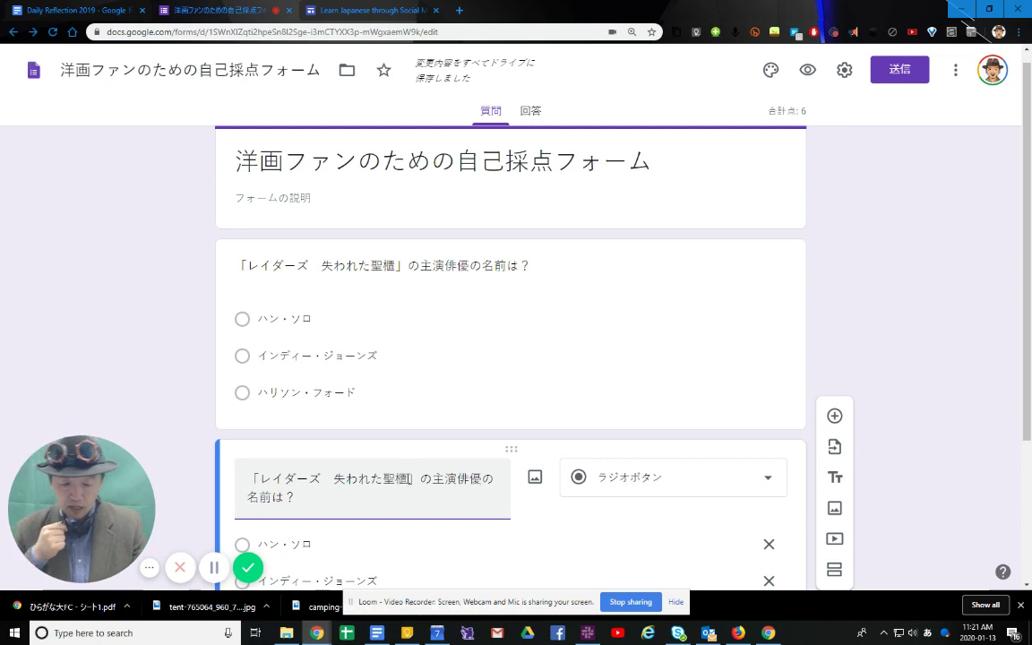
{"action": "key", "text": "BackSpace"}
{"action": "key", "text": "BackSpace"}
{"action": "key", "text": "BackSpace"}
{"action": "key", "text": "BackSpace"}
{"action": "key", "text": "BackSpace"}
{"action": "key", "text": "BackSpace"}
{"action": "key", "text": "BackSpace"}
{"action": "key", "text": "BackSpace"}
{"action": "key", "text": "BackSpace"}
{"action": "key", "text": "BackSpace"}
{"action": "key", "text": "BackSpace"}
{"action": "key", "text": "BackSpace"}
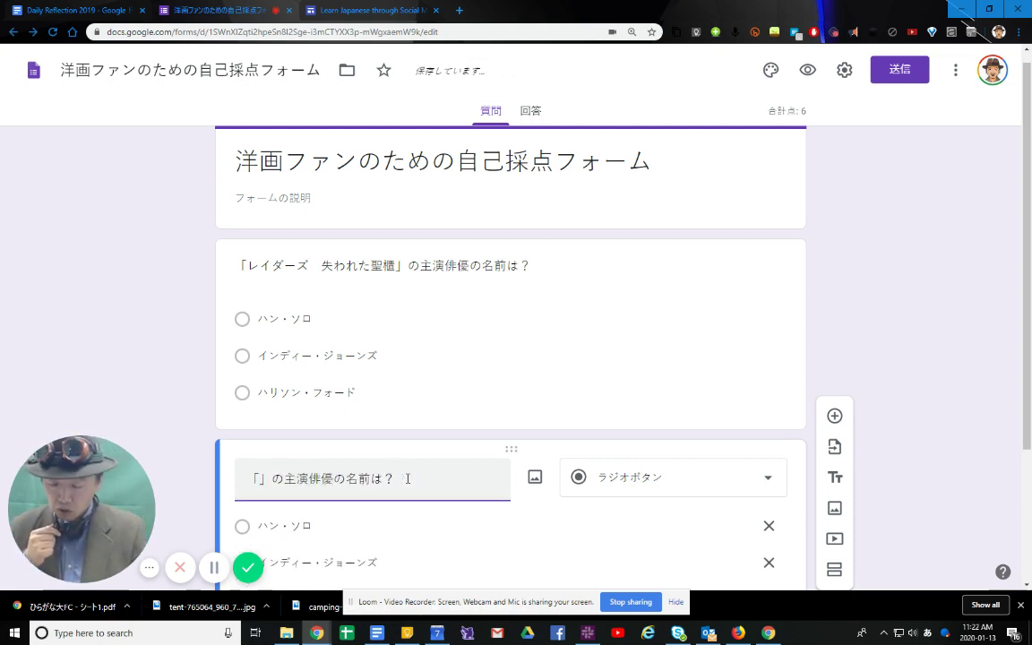
{"action": "type", "text": "suta-"}
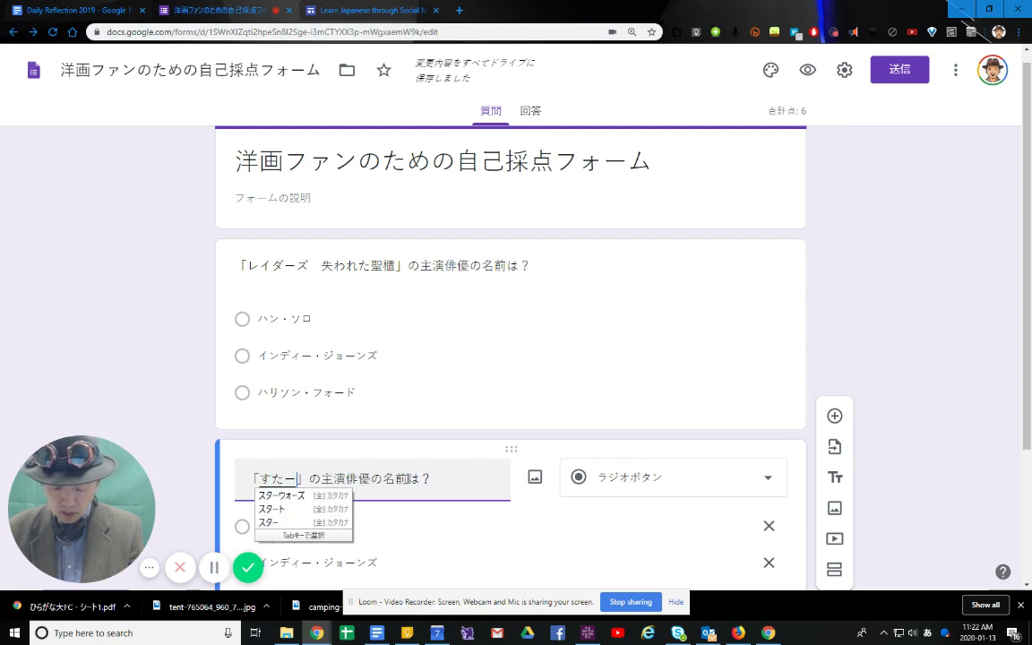
{"action": "key", "text": "Tab"}
{"action": "key", "text": "Return"}
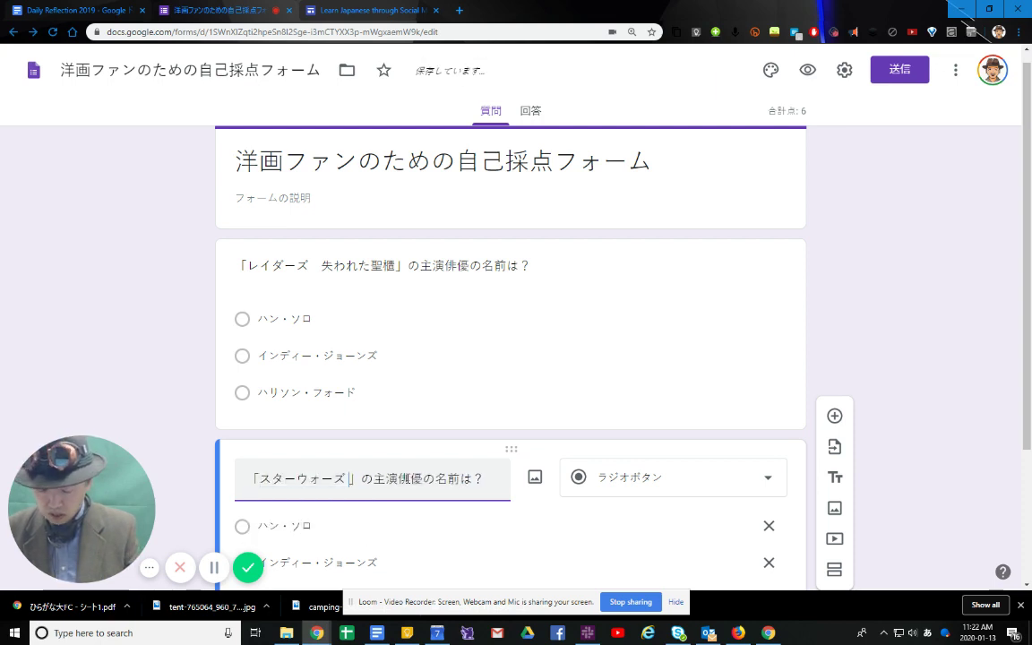
{"action": "type", "text": "sukai"}
{"action": "key", "text": "Tab"}
{"action": "key", "text": "Tab"}
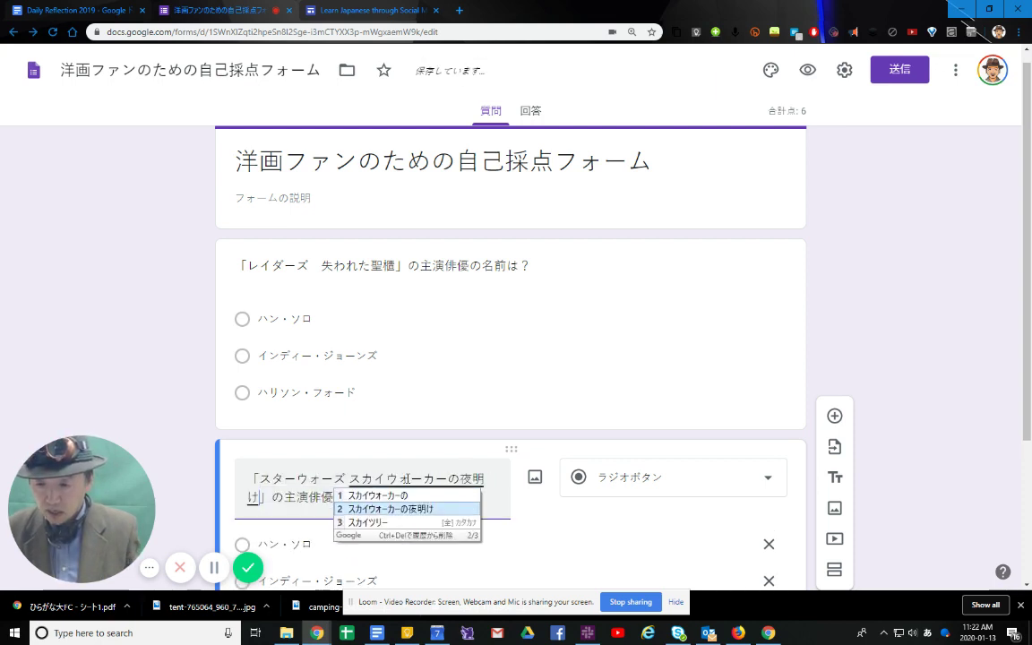
{"action": "key", "text": "Return"}
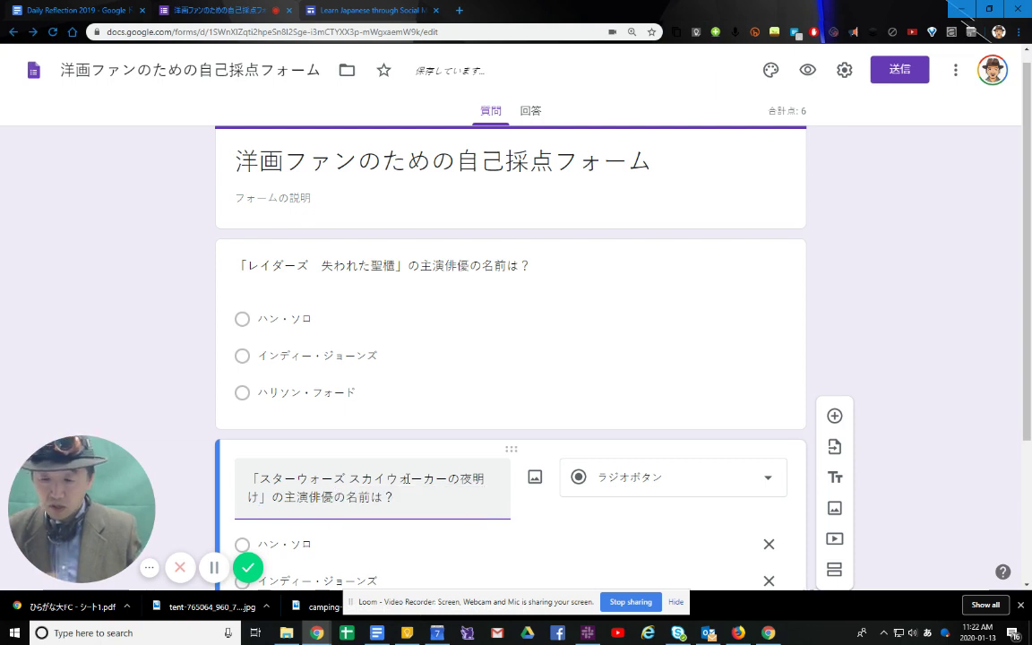
- Replace the first answer option of the duplicated question with カイロ・レン
{"action": "scroll", "coordinate": [405, 478], "scroll_direction": "down", "scroll_amount": 3}
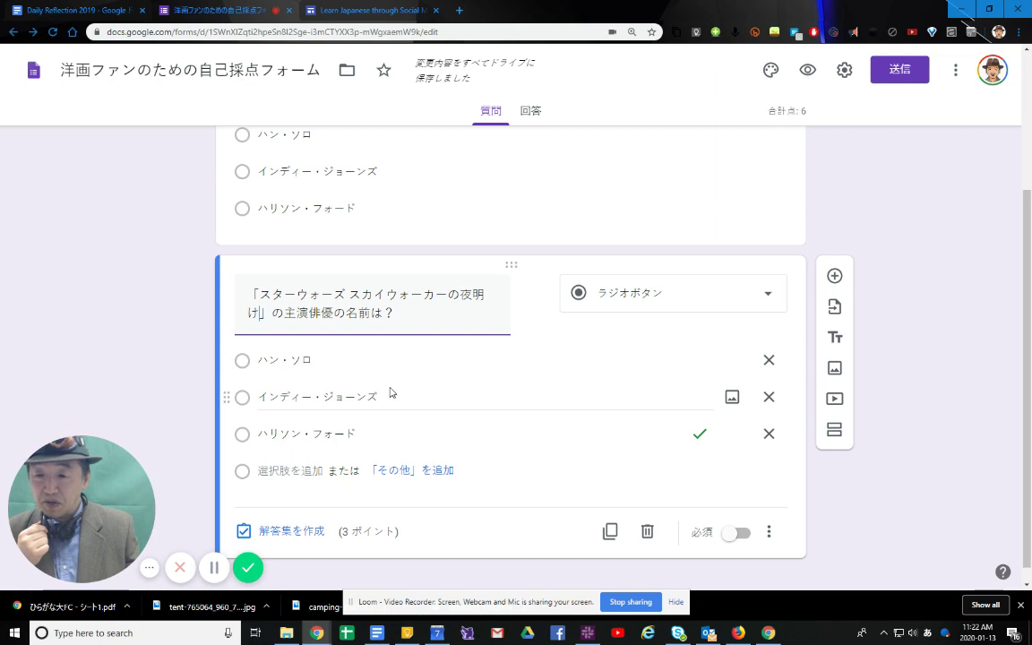
{"action": "left_click", "coordinate": [374, 360]}
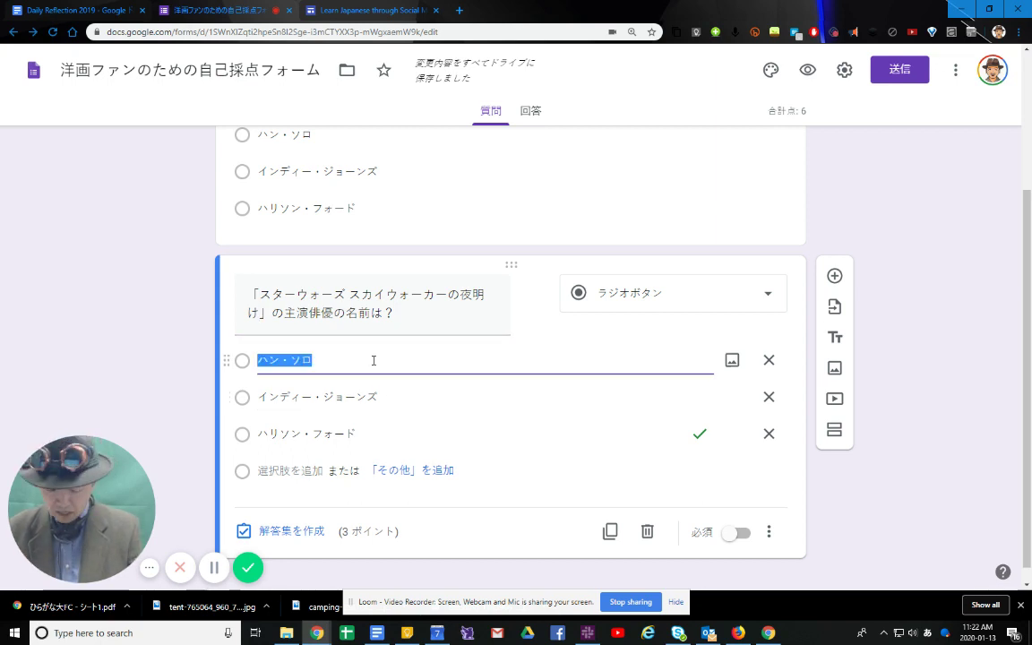
{"action": "type", "text": "かいろ"}
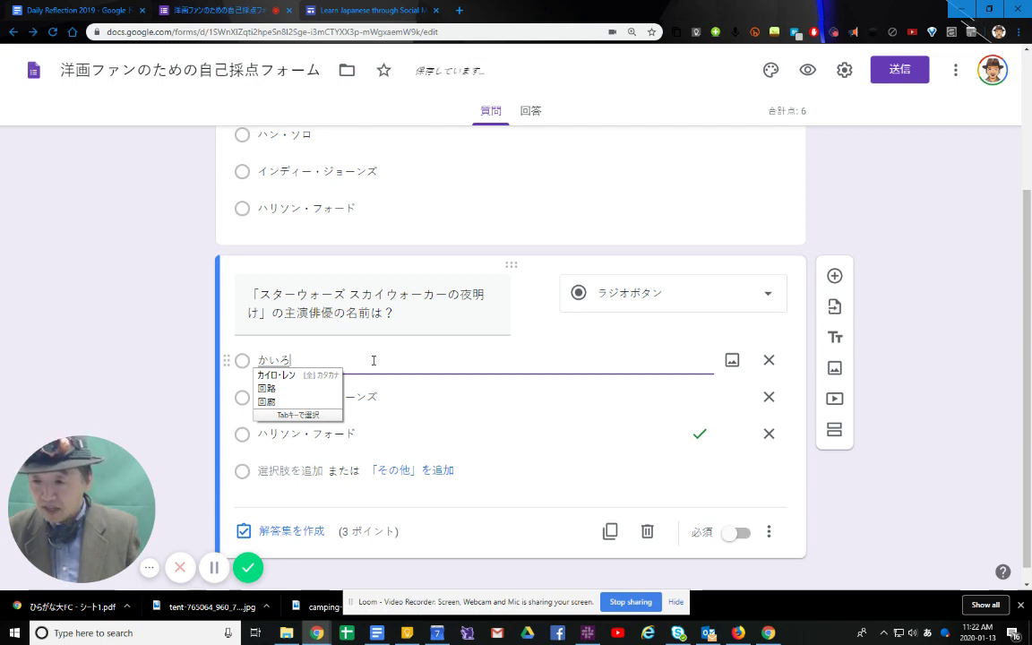
{"action": "key", "text": "Tab"}
{"action": "key", "text": "Return"}
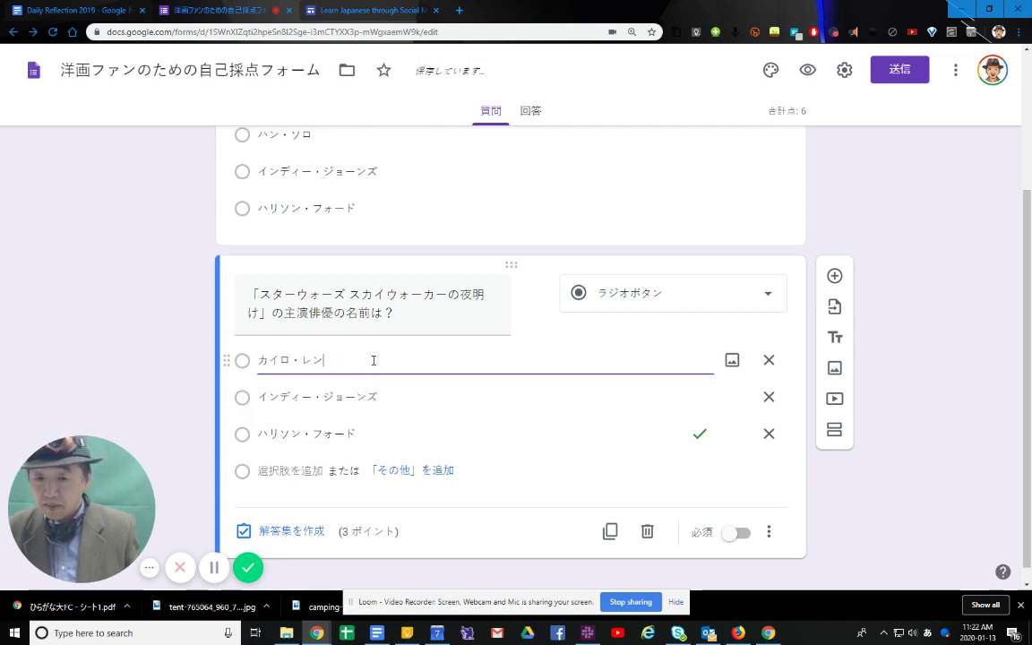
- Insert a new answer option, アダム・ドライバー, directly below カイロ・レン
{"action": "key", "text": "Return"}
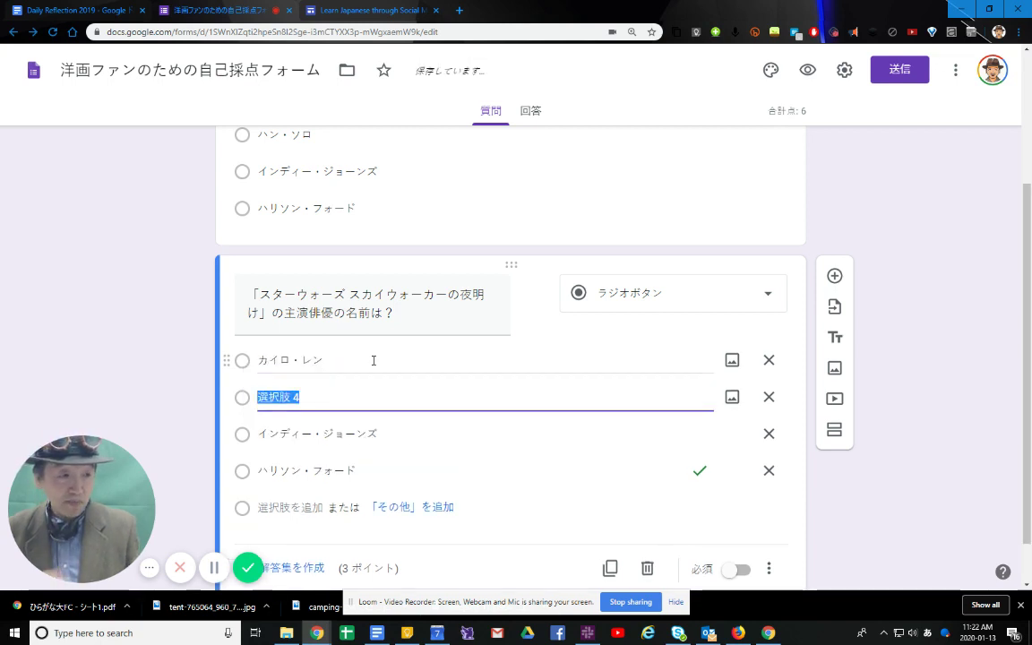
{"action": "type", "text": "あだ"}
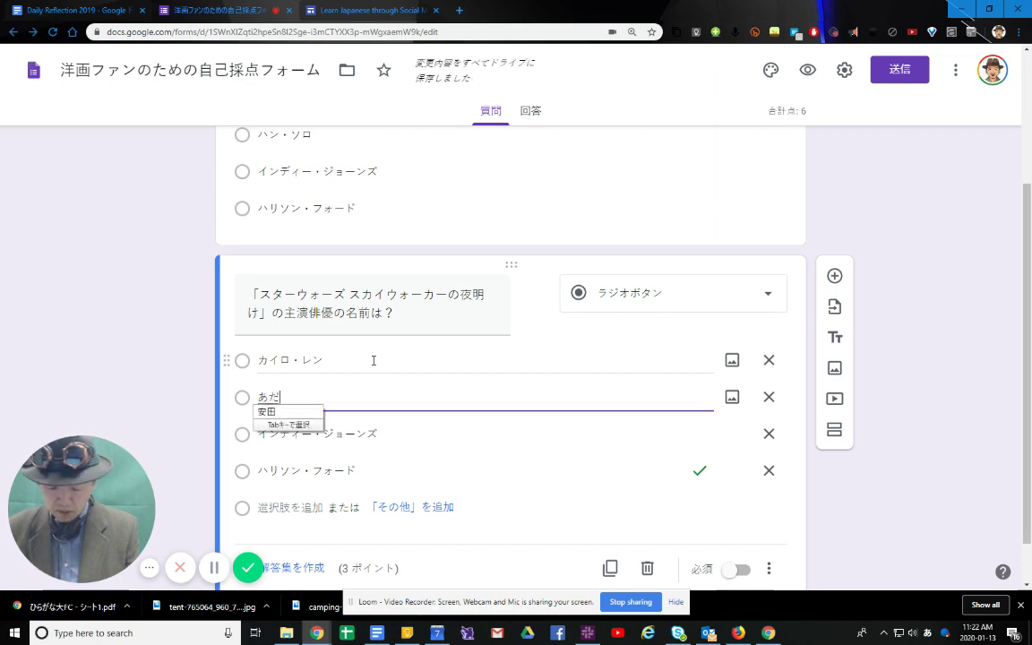
{"action": "type", "text": "む・どらいばー"}
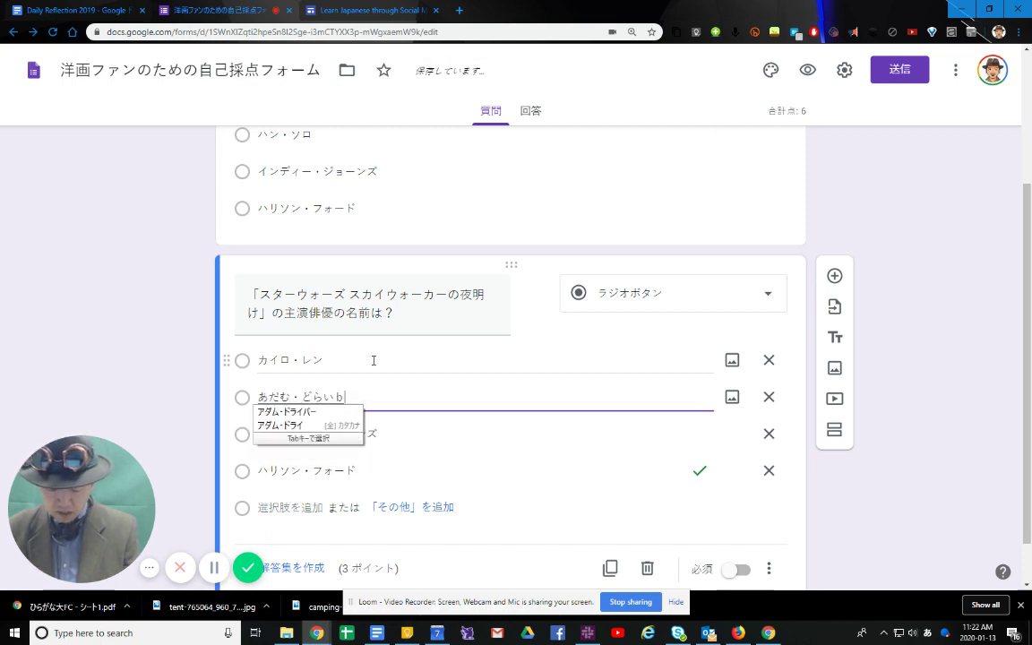
{"action": "key", "text": "Tab"}
{"action": "key", "text": "Return"}
- Insert another answer option, デイジー・リドリー, directly below アダム・ドライバー
{"action": "key", "text": "Return"}
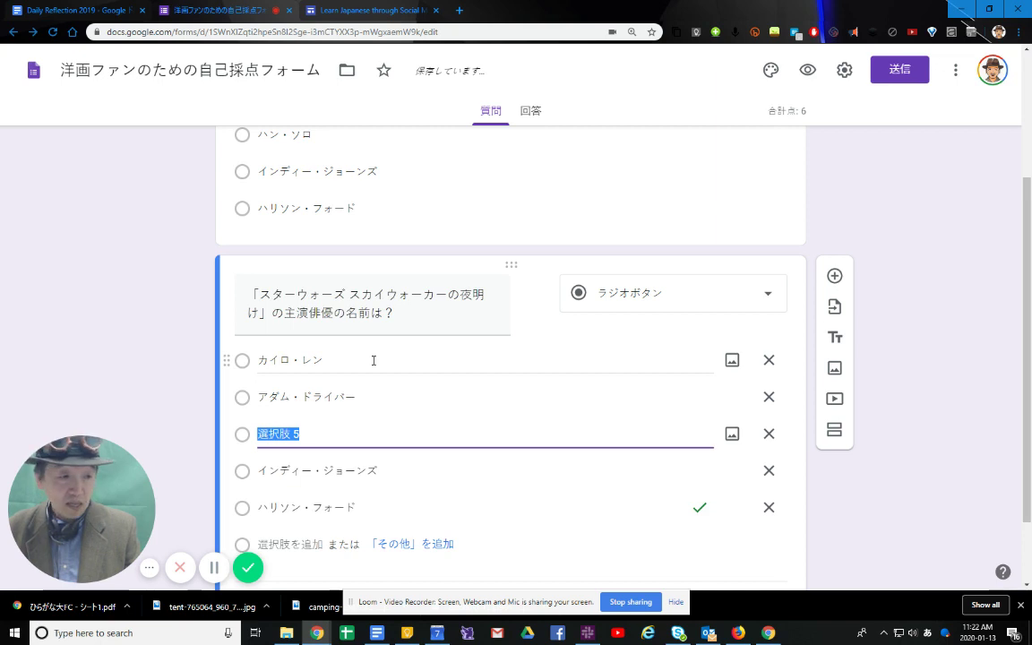
{"action": "type", "text": "でいじー"}
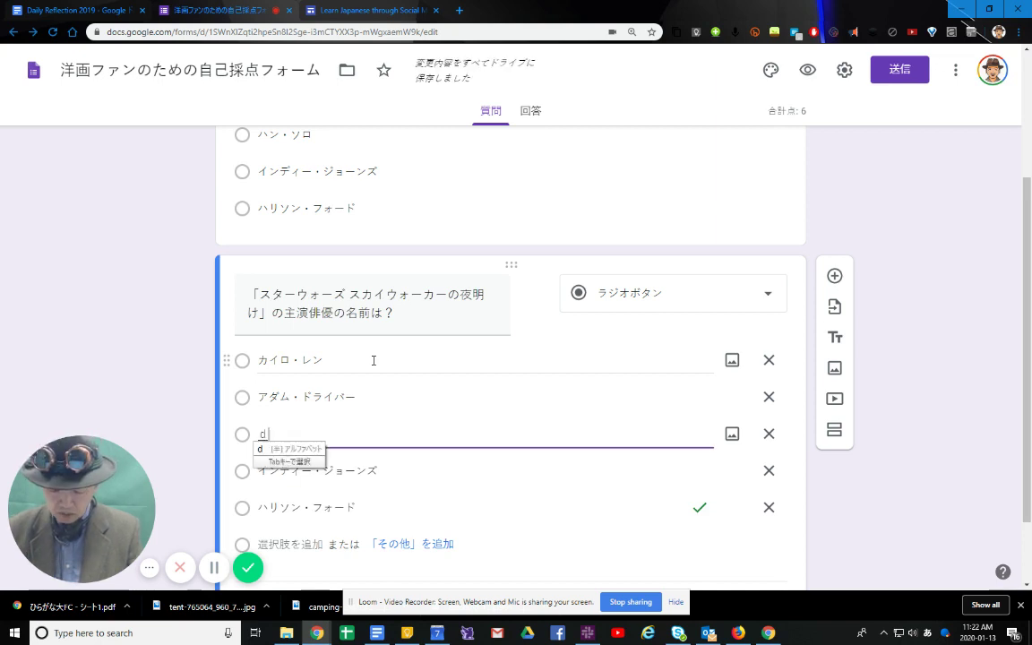
{"action": "type", "text": "・りどり"}
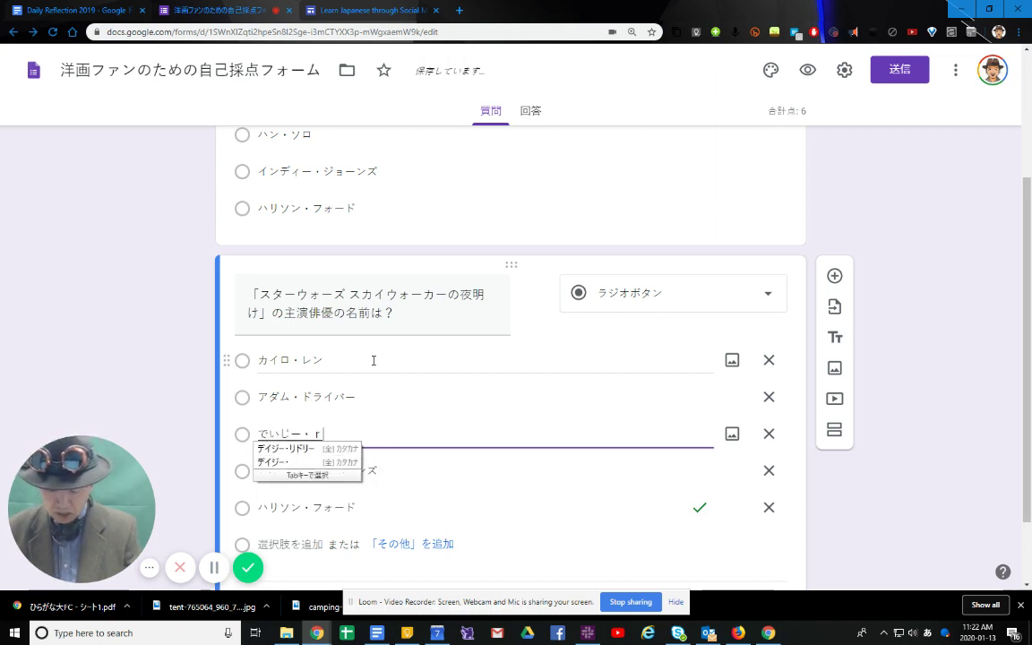
{"action": "key", "text": "Tab"}
{"action": "key", "text": "Return"}
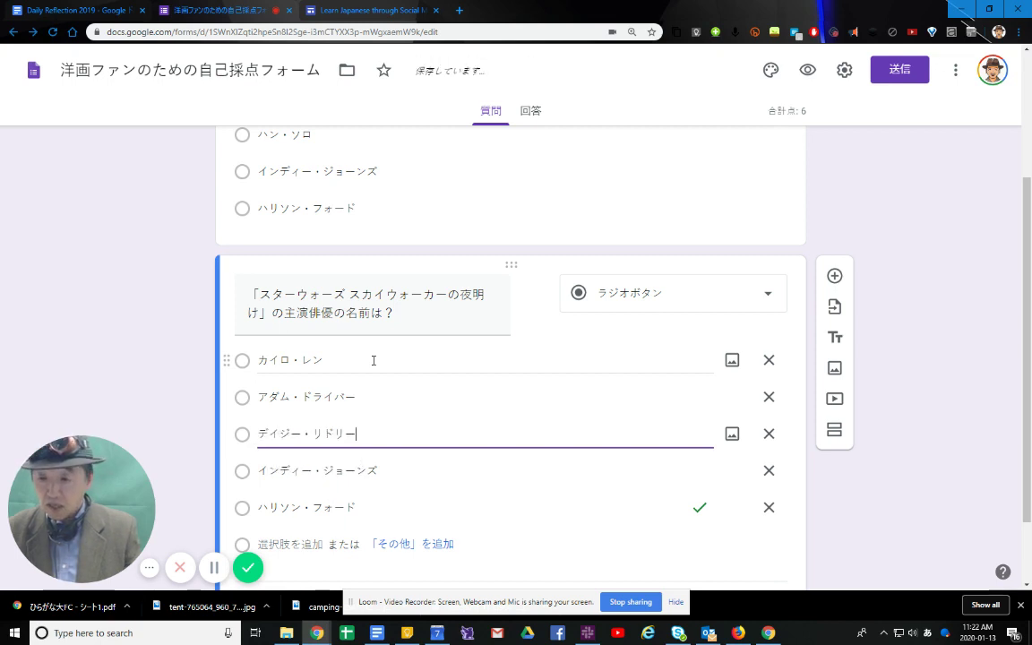
- Delete the leftover options インディー・ジョーンズ and ハリソン・フォード from the Star Wars question
{"action": "left_click", "coordinate": [776, 476]}
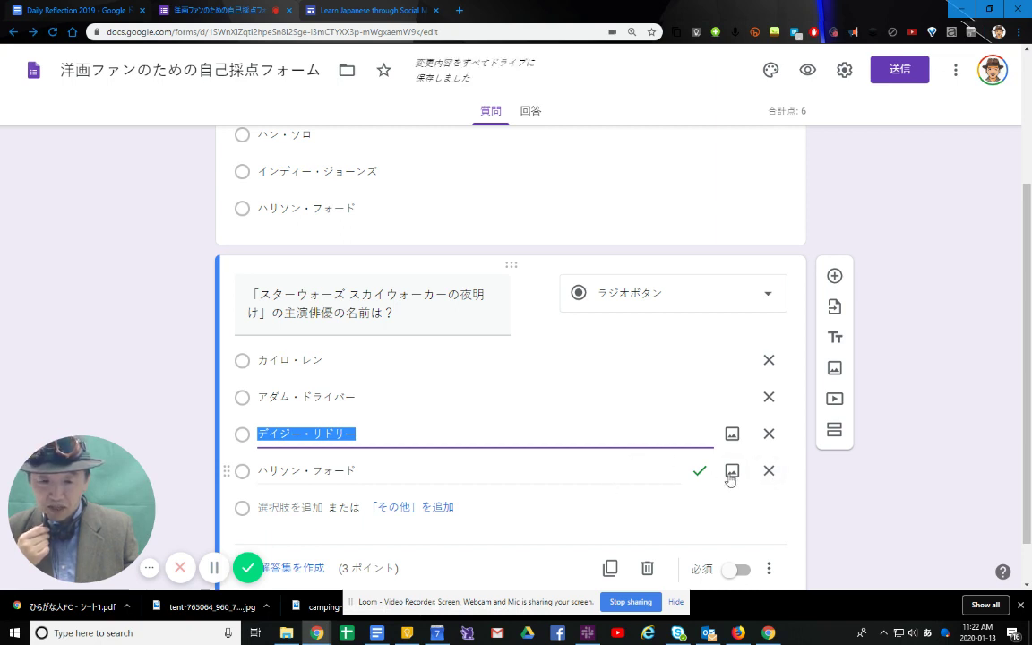
{"action": "left_click", "coordinate": [767, 472]}
{"action": "left_click", "coordinate": [768, 473]}
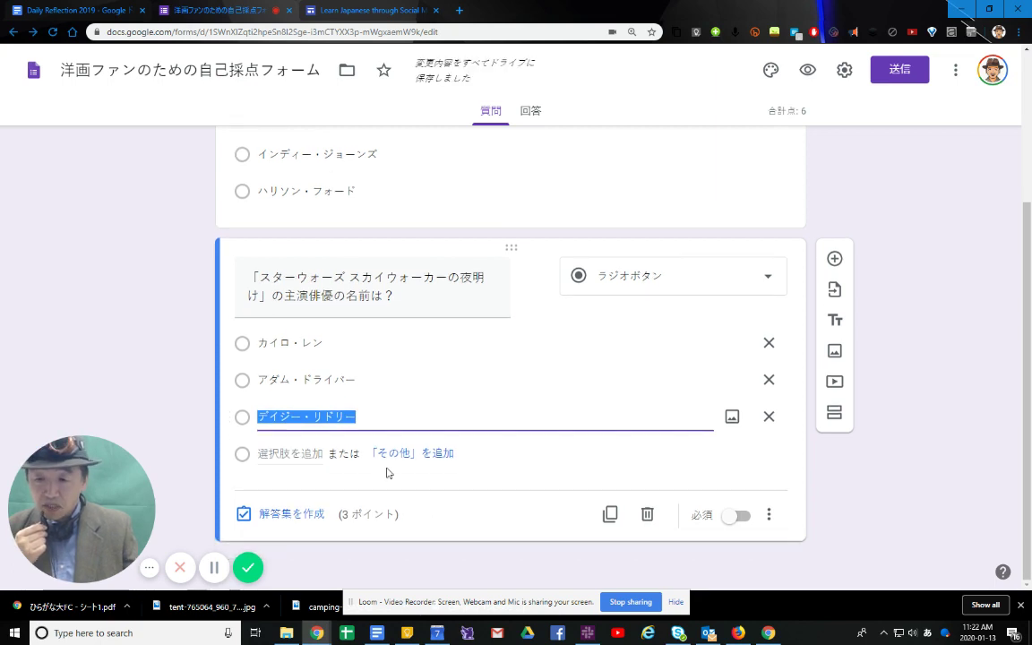
- Mark デイジー・リドリー as the correct answer to the Star Wars question and make it worth 5 points
{"action": "left_click", "coordinate": [304, 519]}
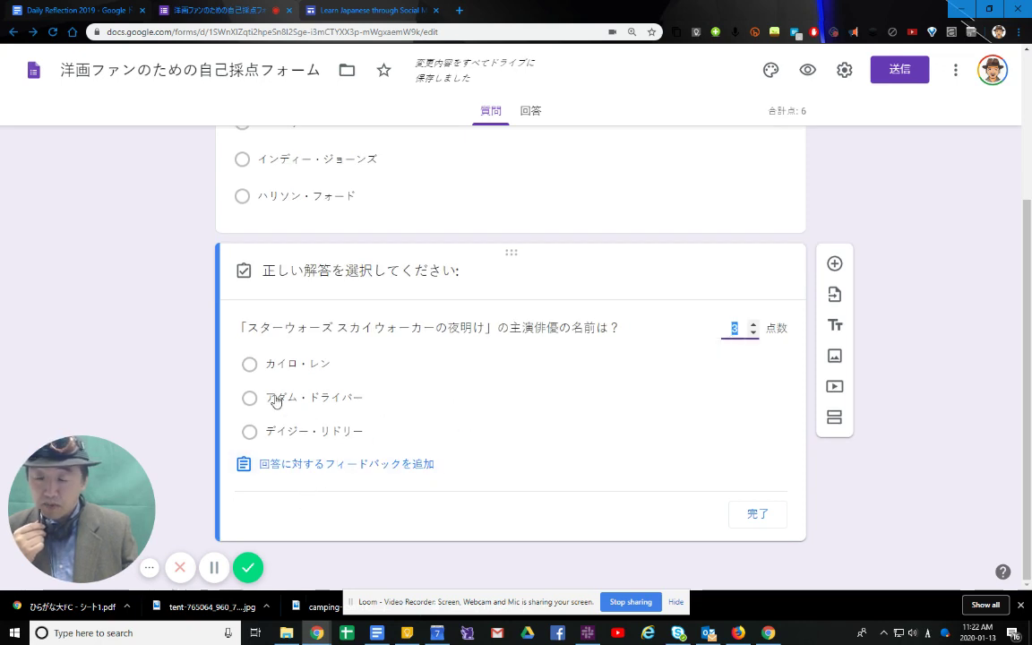
{"action": "left_click", "coordinate": [249, 436]}
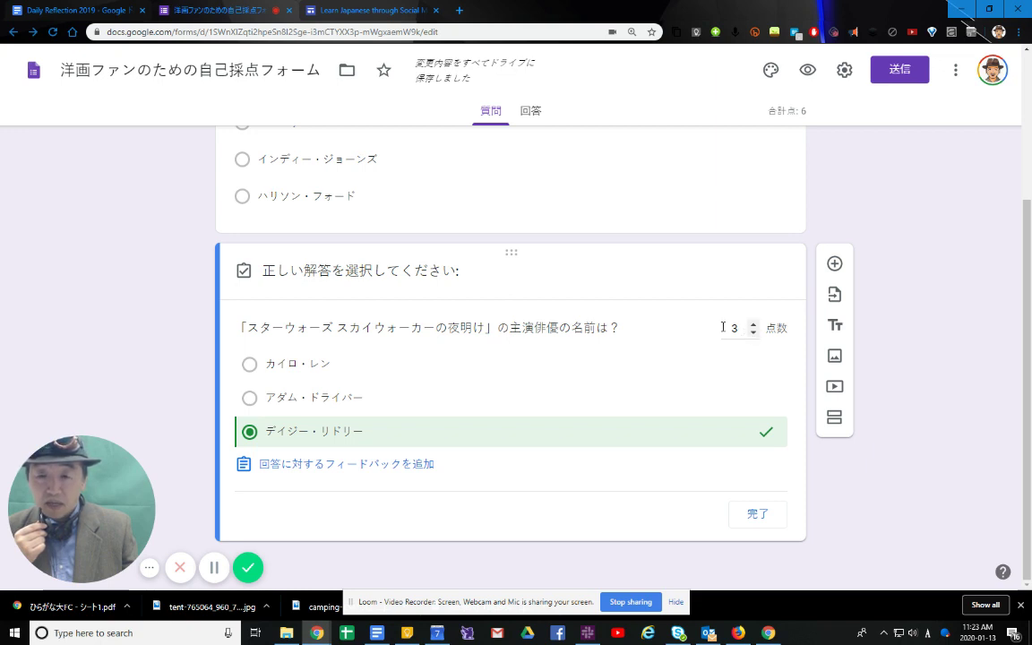
{"action": "left_click", "coordinate": [755, 326]}
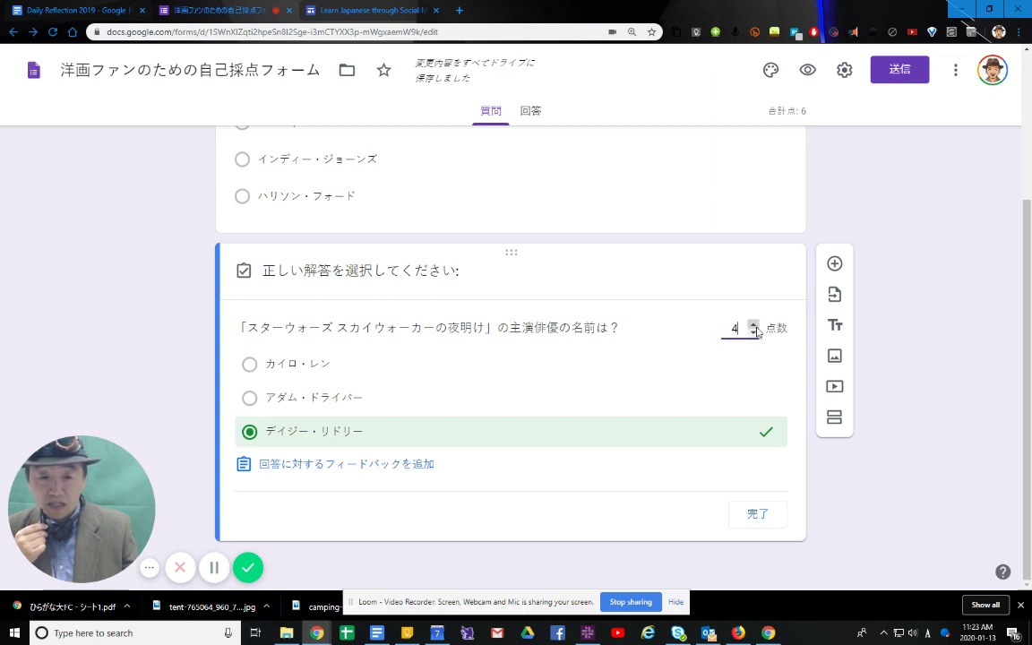
{"action": "left_click", "coordinate": [754, 326]}
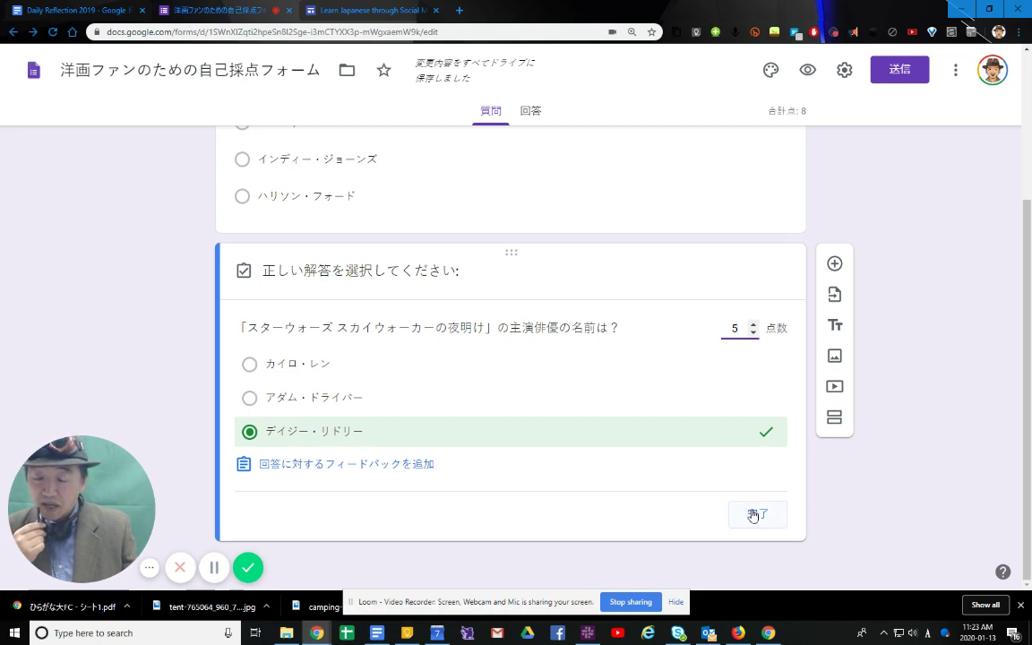
- Add incorrect-answer feedback to the Star Wars question: アダム・ドライバーだと思いましたか？ 残念、彼は脇役です。
{"action": "left_click", "coordinate": [294, 468]}
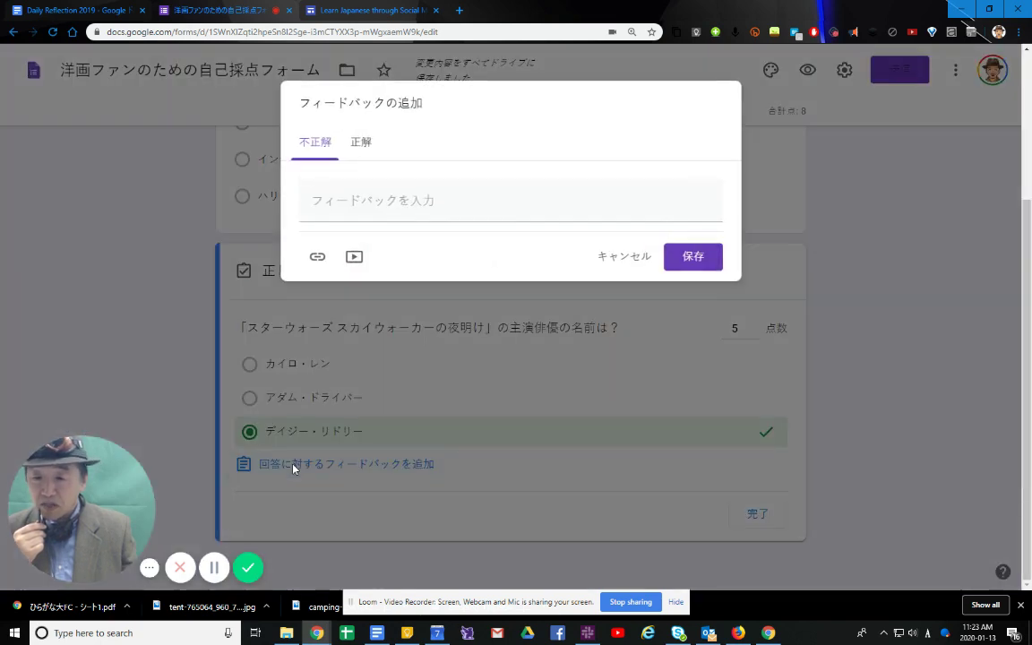
{"action": "left_click", "coordinate": [451, 209]}
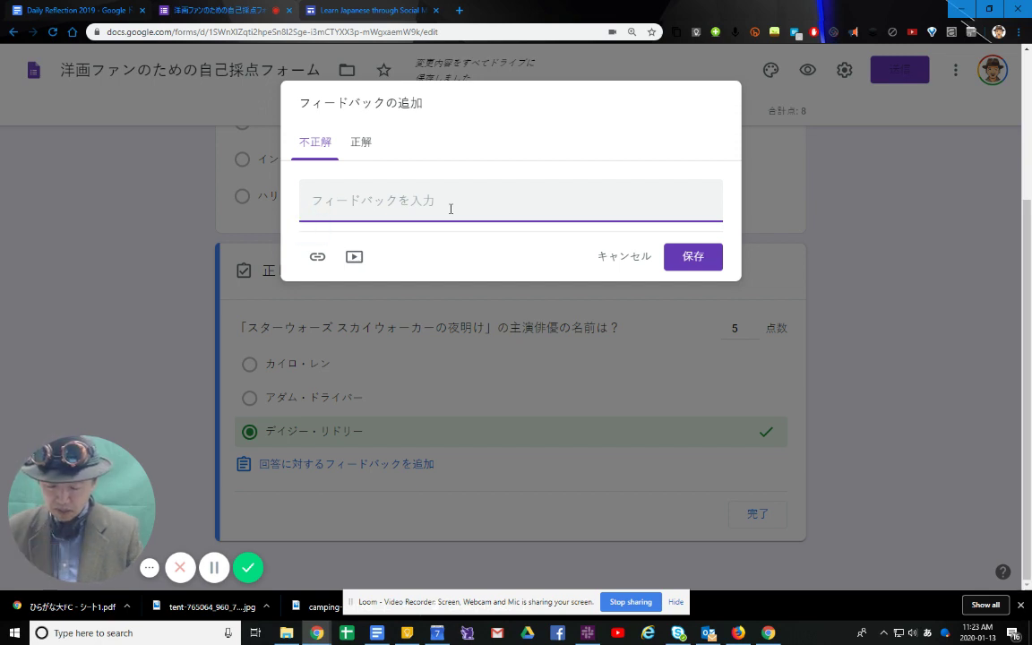
{"action": "type", "text": "adamudoraiba-da"}
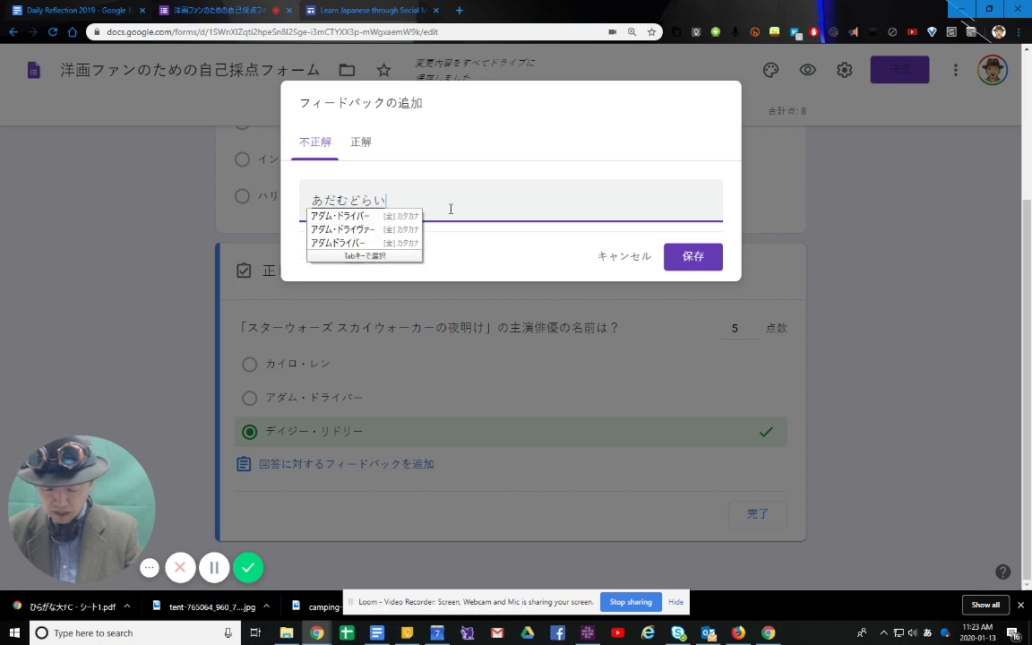
{"action": "type", "text": "toomoimashitaka"}
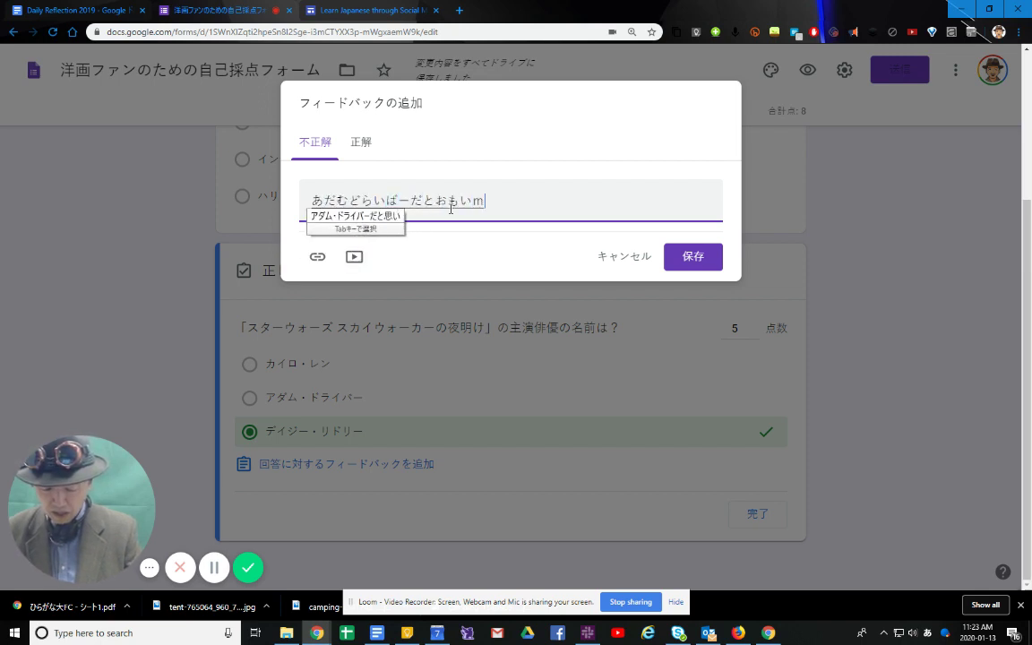
{"action": "key", "text": "space"}
{"action": "type", "text": "?"}
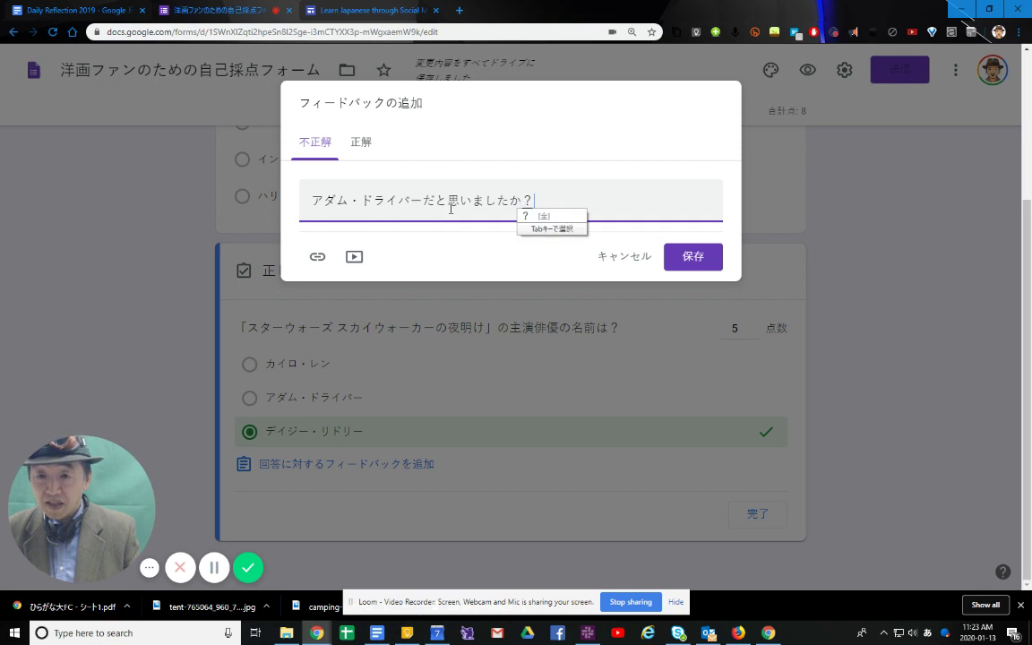
{"action": "key", "text": "Return"}
{"action": "type", "text": "zannenn,kareh"}
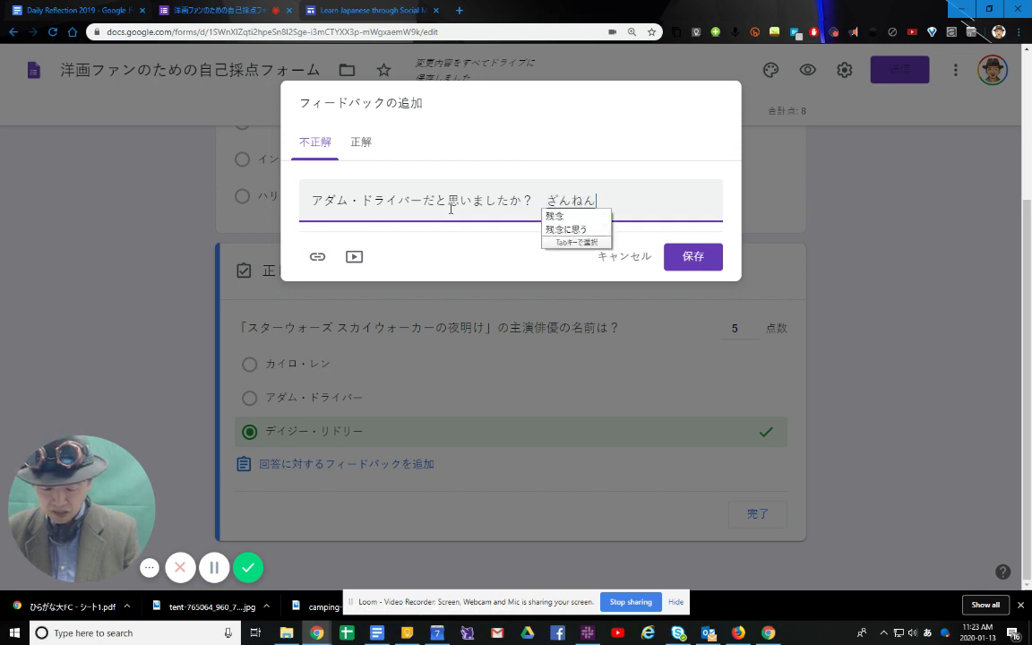
{"action": "type", "text": "a"}
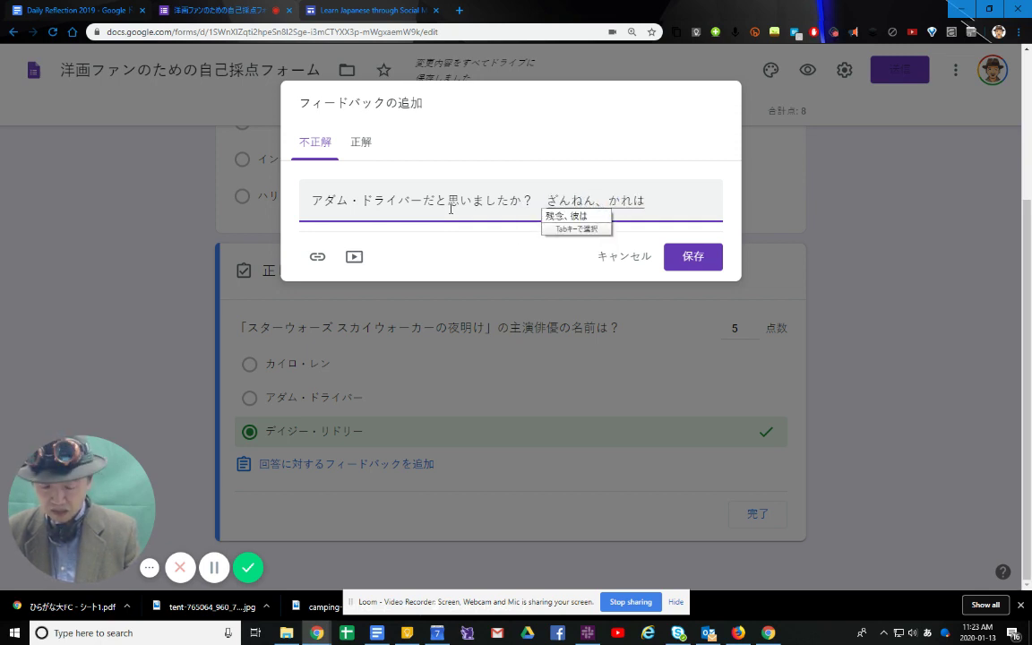
{"action": "type", "text": "wakiyakudesu"}
{"action": "key", "text": "space"}
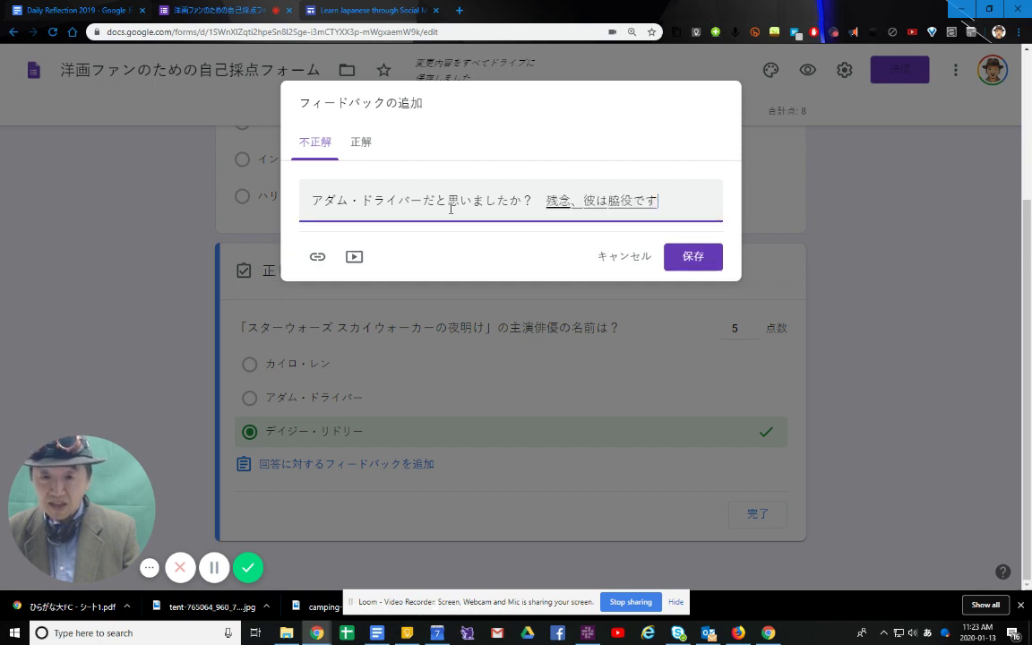
{"action": "type", "text": "."}
{"action": "key", "text": "Return"}
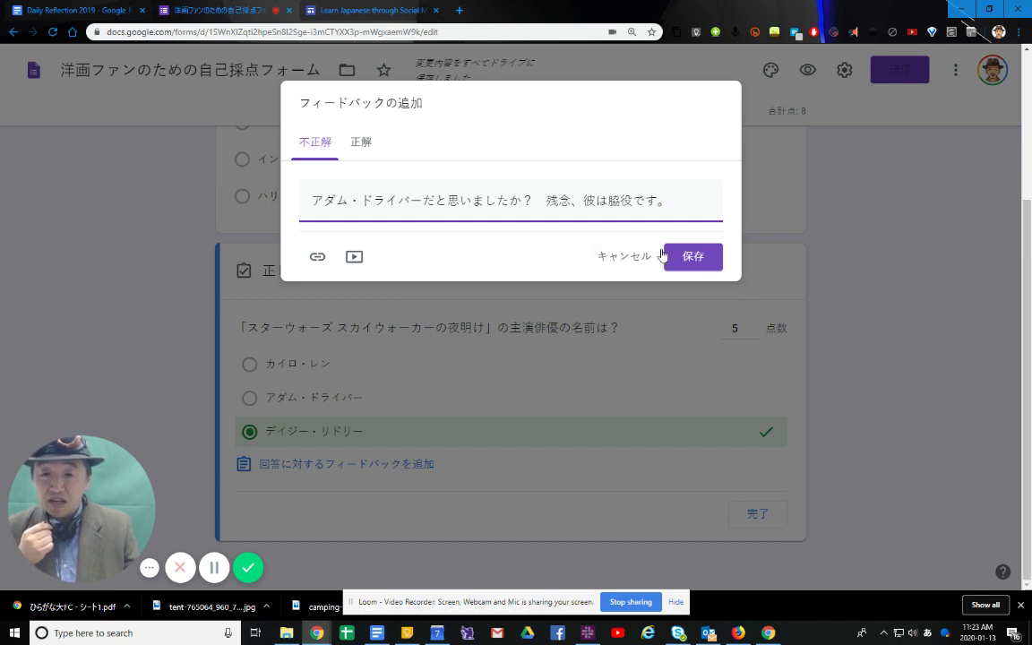
- Enter the correct-answer feedback そのとおりです！ かっこいいですよね！ for the Star Wars question and save the feedback
{"action": "left_click", "coordinate": [361, 145]}
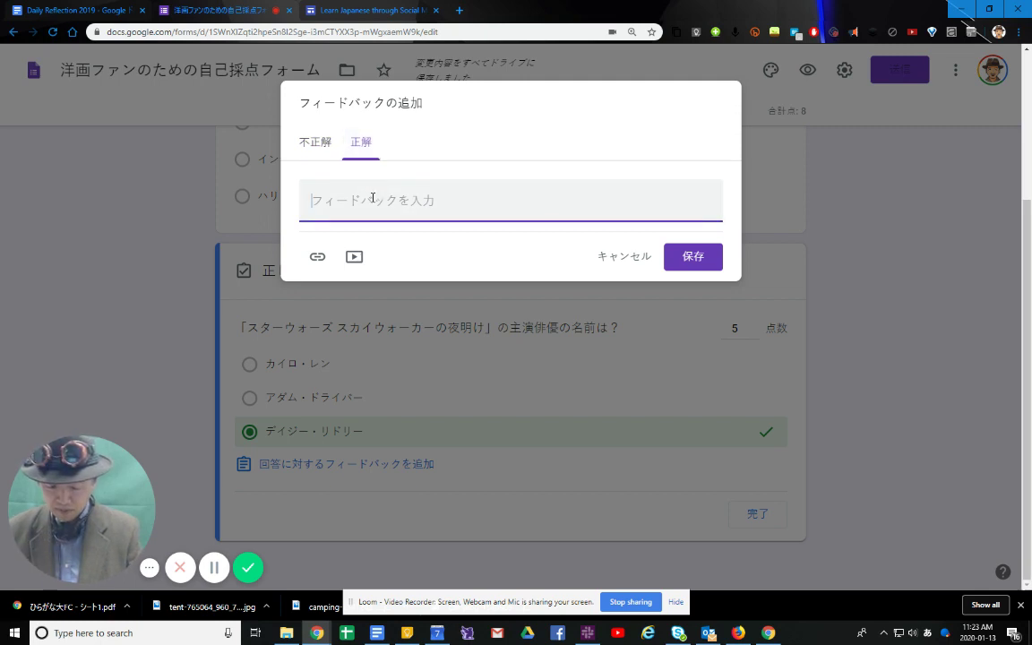
{"action": "type", "text": "sonn"}
{"action": "key", "text": "BackSpace"}
{"action": "key", "text": "BackSpace"}
{"action": "type", "text": "son"}
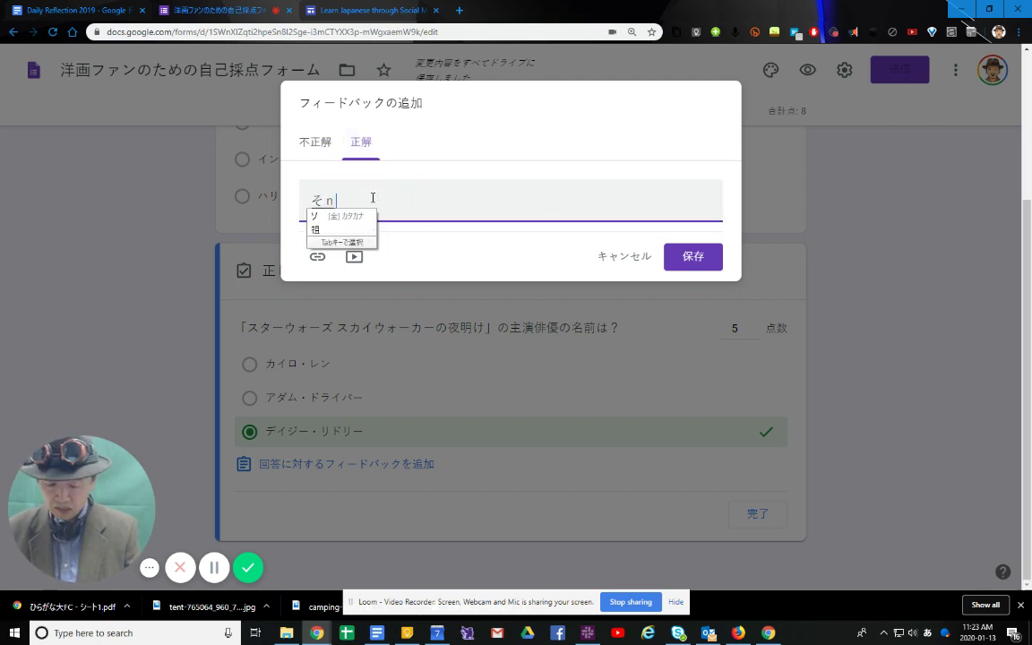
{"action": "type", "text": "otooridesu"}
{"action": "key", "text": "Return"}
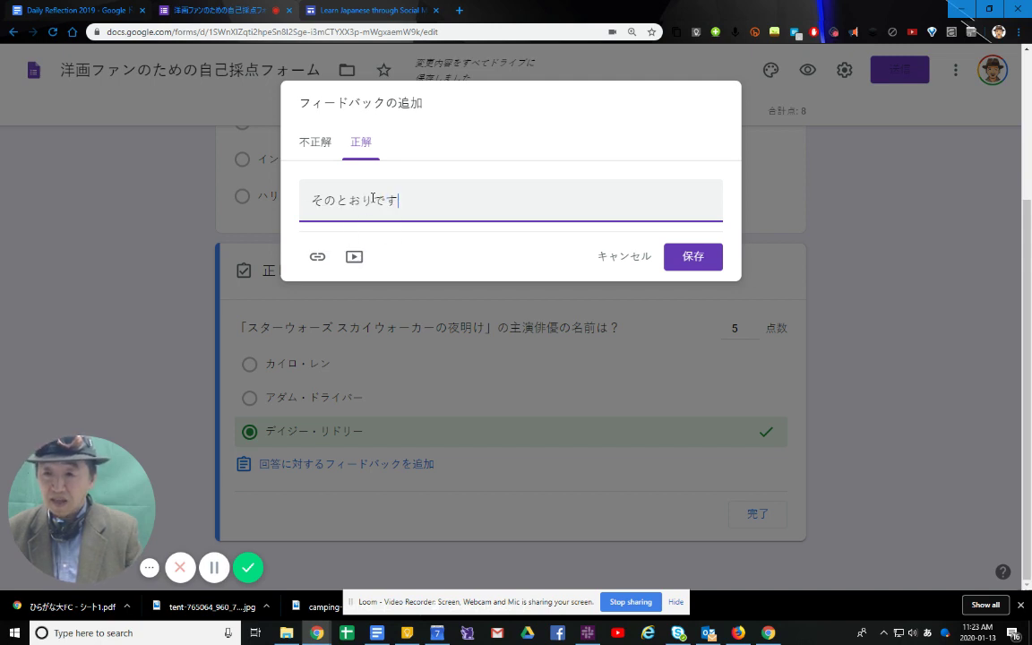
{"action": "type", "text": "!"}
{"action": "key", "text": "Return"}
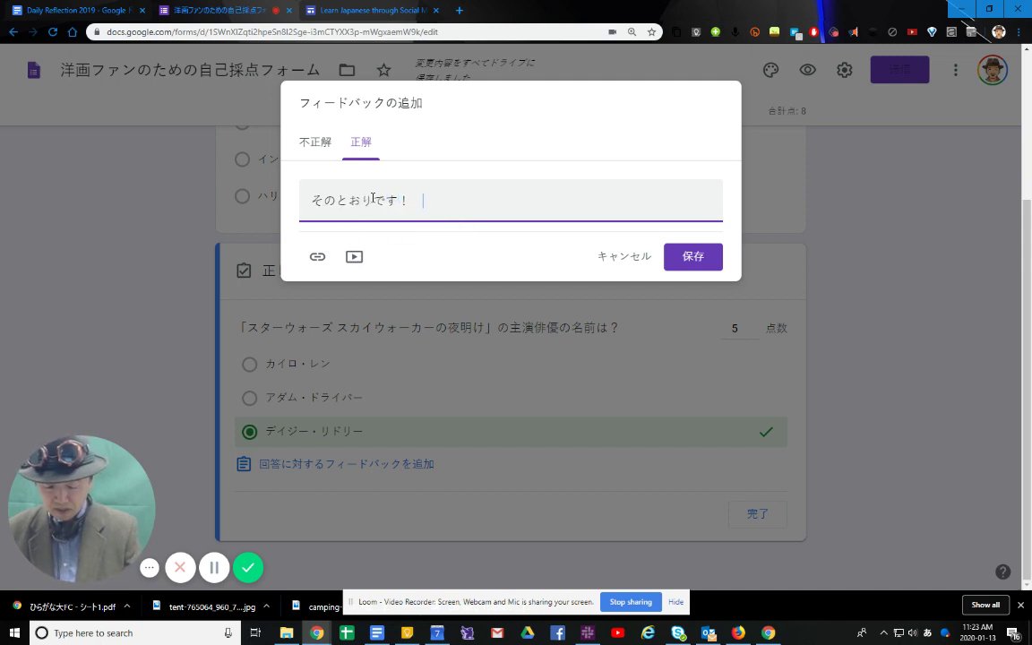
{"action": "type", "text": "kakkoiidesu"}
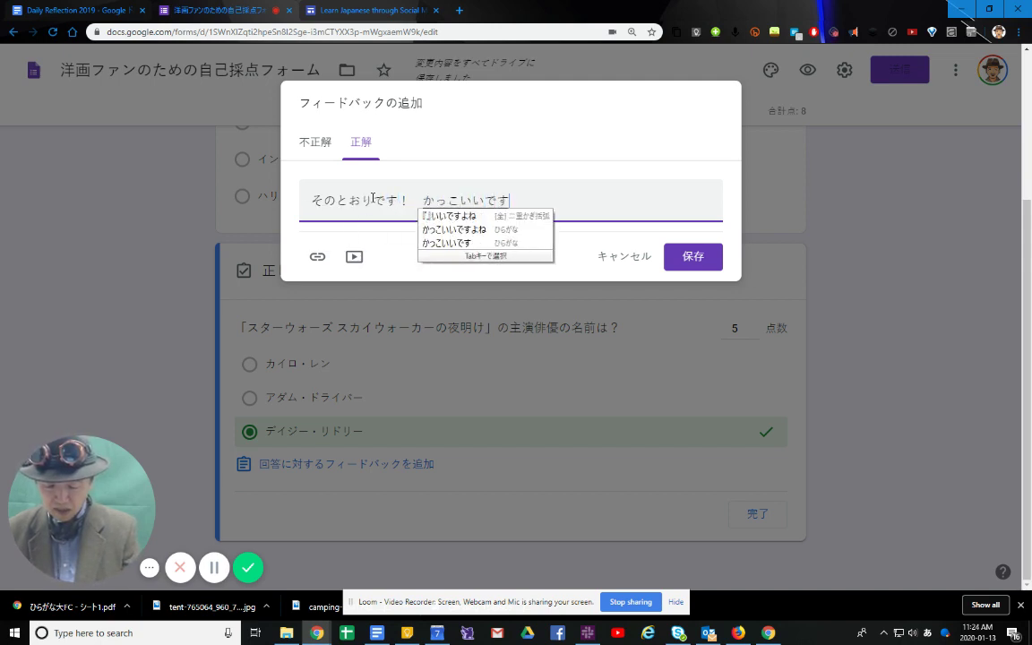
{"action": "type", "text": "yone"}
{"action": "key", "text": "Return"}
{"action": "type", "text": "!"}
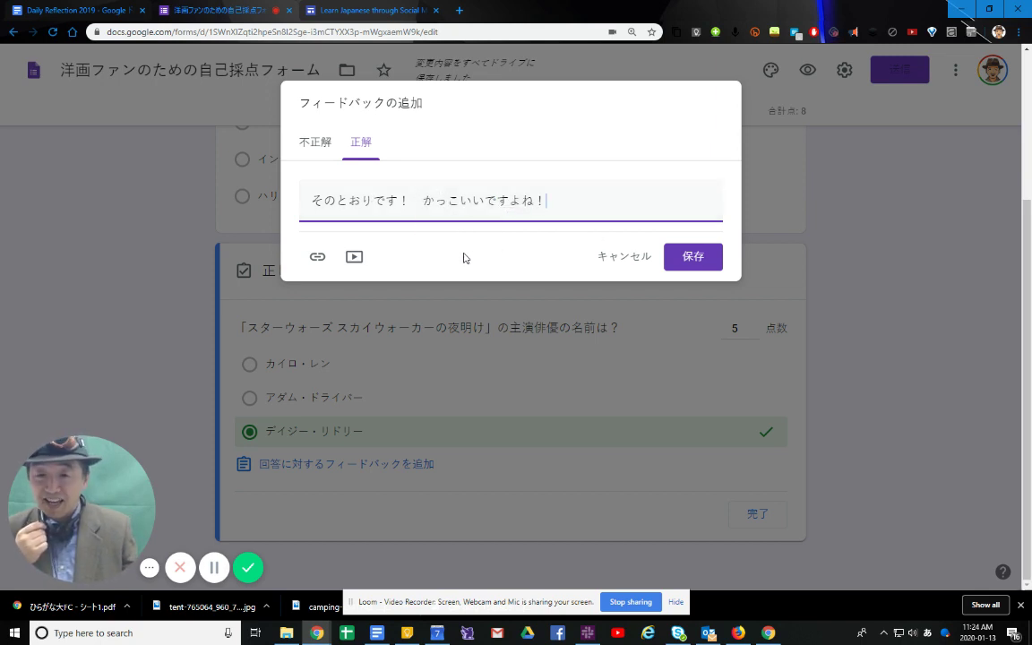
{"action": "left_click", "coordinate": [683, 258]}
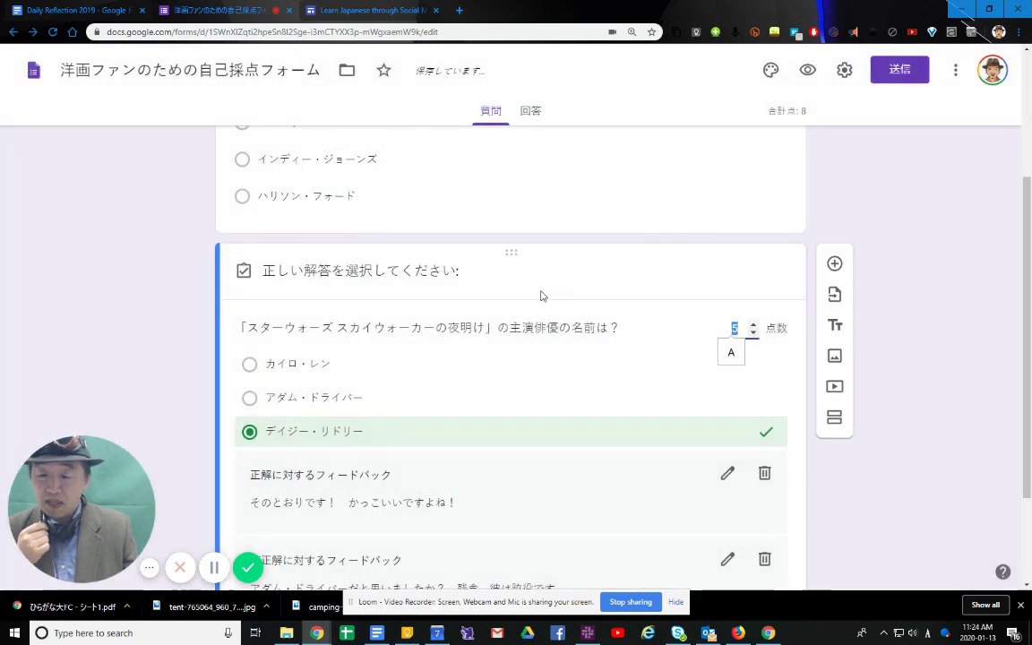
{"action": "scroll", "coordinate": [541, 296], "scroll_direction": "down", "scroll_amount": 1}
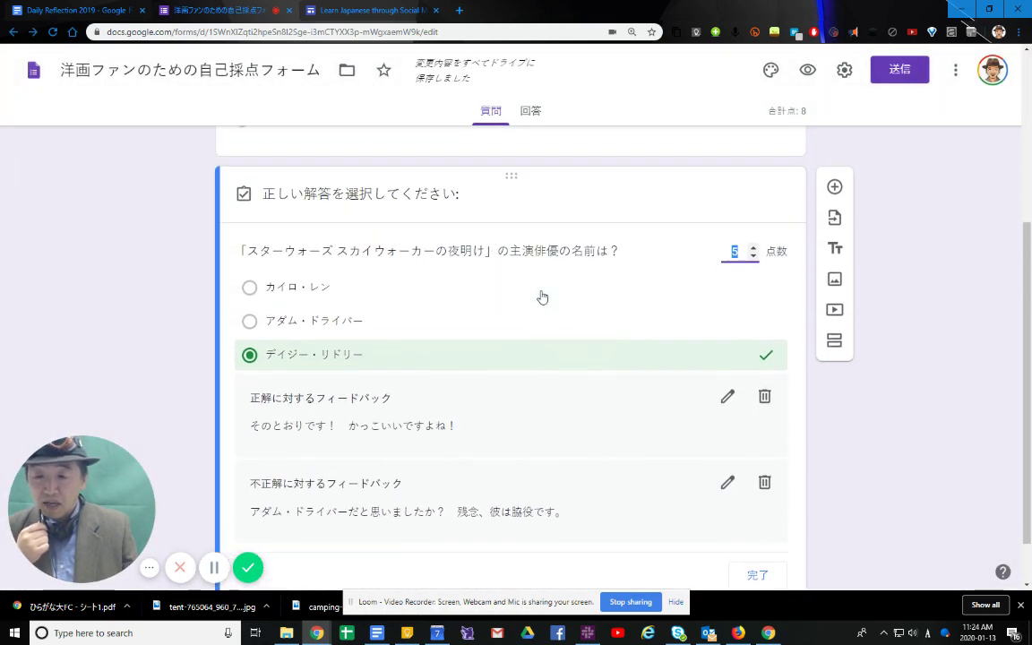
{"action": "scroll", "coordinate": [920, 418], "scroll_direction": "up", "scroll_amount": 2}
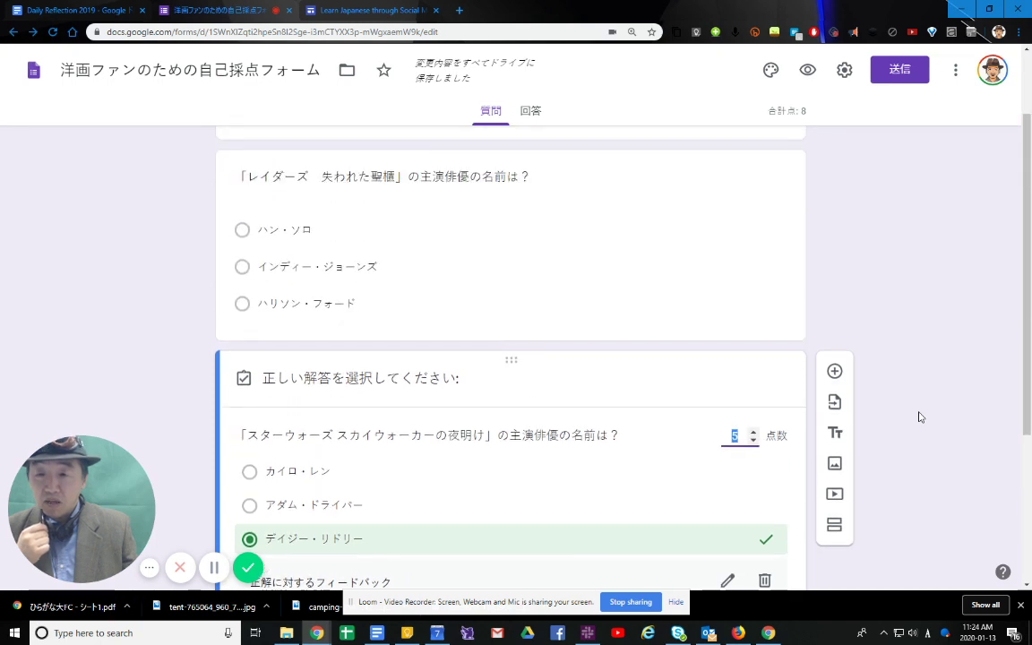
{"action": "scroll", "coordinate": [919, 418], "scroll_direction": "up", "scroll_amount": 1}
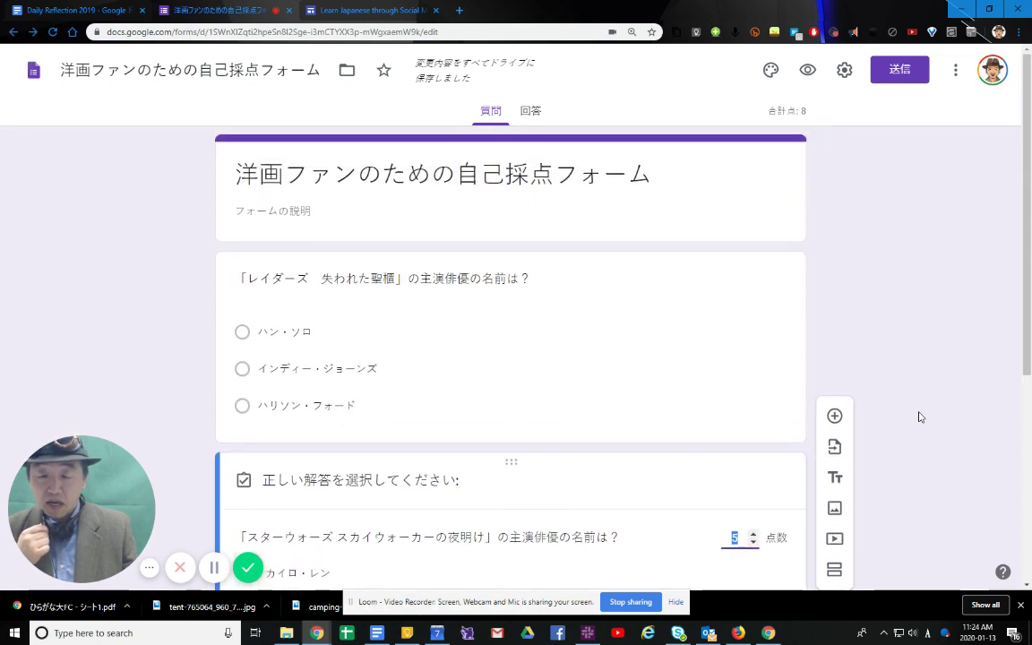
{"action": "scroll", "coordinate": [919, 418], "scroll_direction": "down", "scroll_amount": 4}
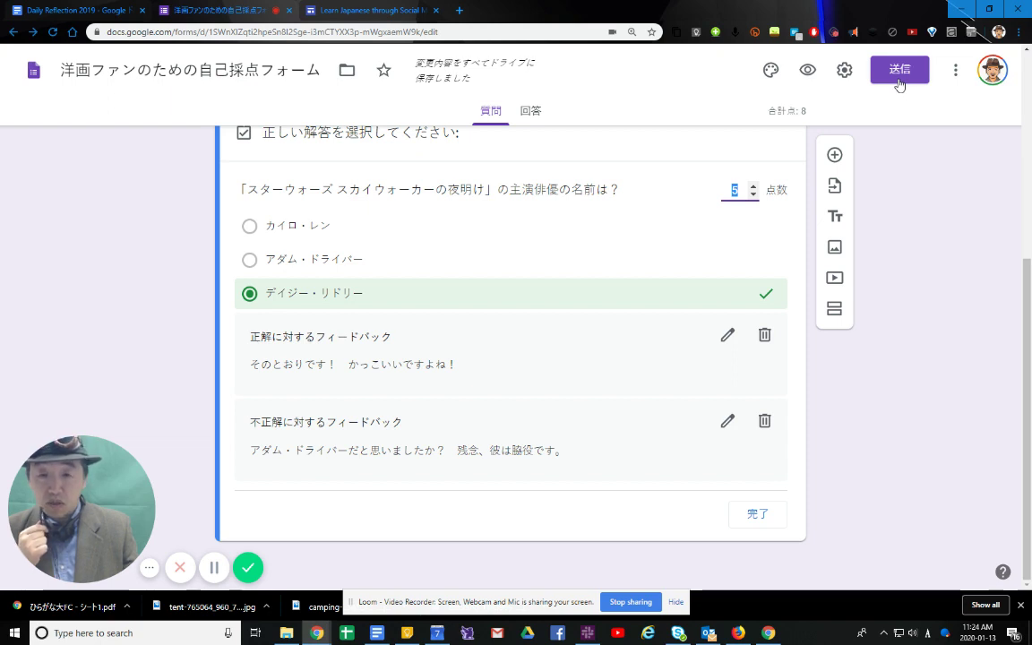
- Switch to the Google Sites page Learn Japanese through Social Media and open it for editing
{"action": "left_click", "coordinate": [363, 18]}
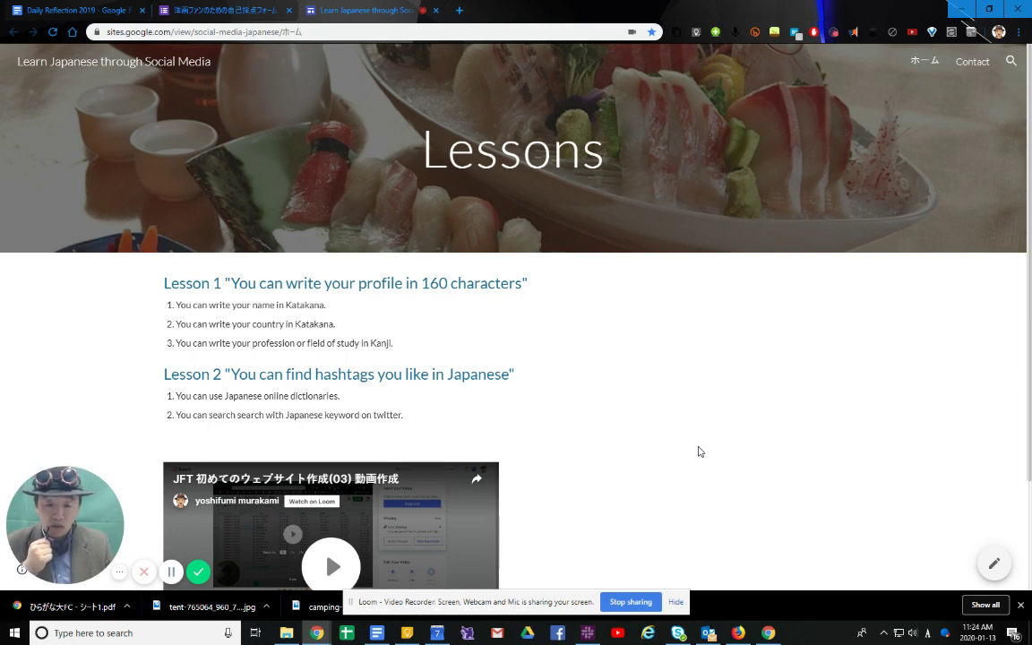
{"action": "scroll", "coordinate": [699, 452], "scroll_direction": "down", "scroll_amount": 3}
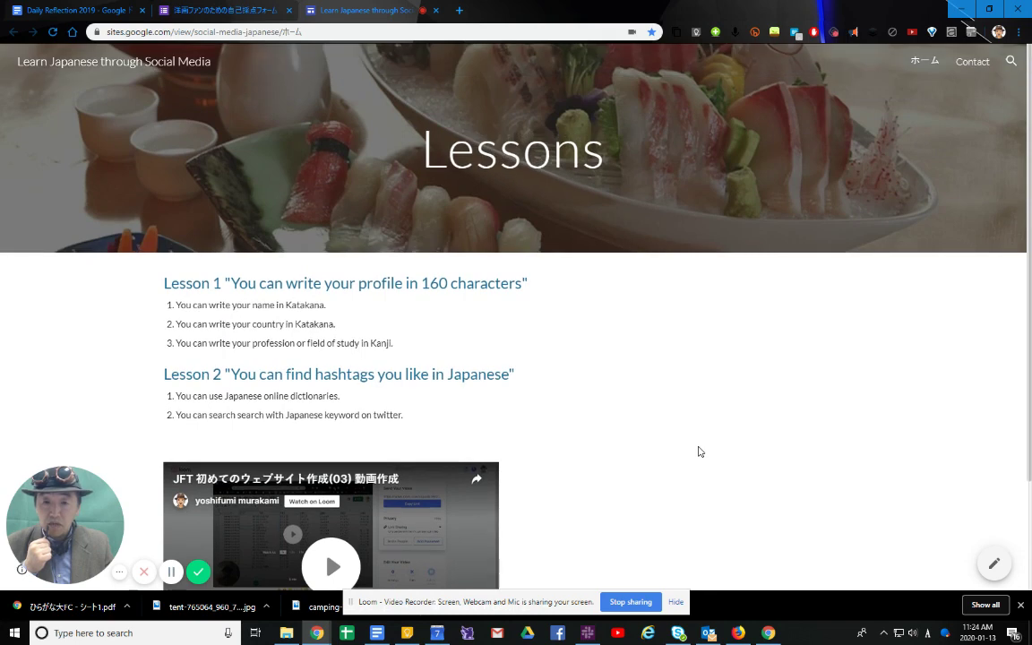
{"action": "scroll", "coordinate": [698, 449], "scroll_direction": "down", "scroll_amount": 1}
{"action": "scroll", "coordinate": [807, 466], "scroll_direction": "up", "scroll_amount": 1}
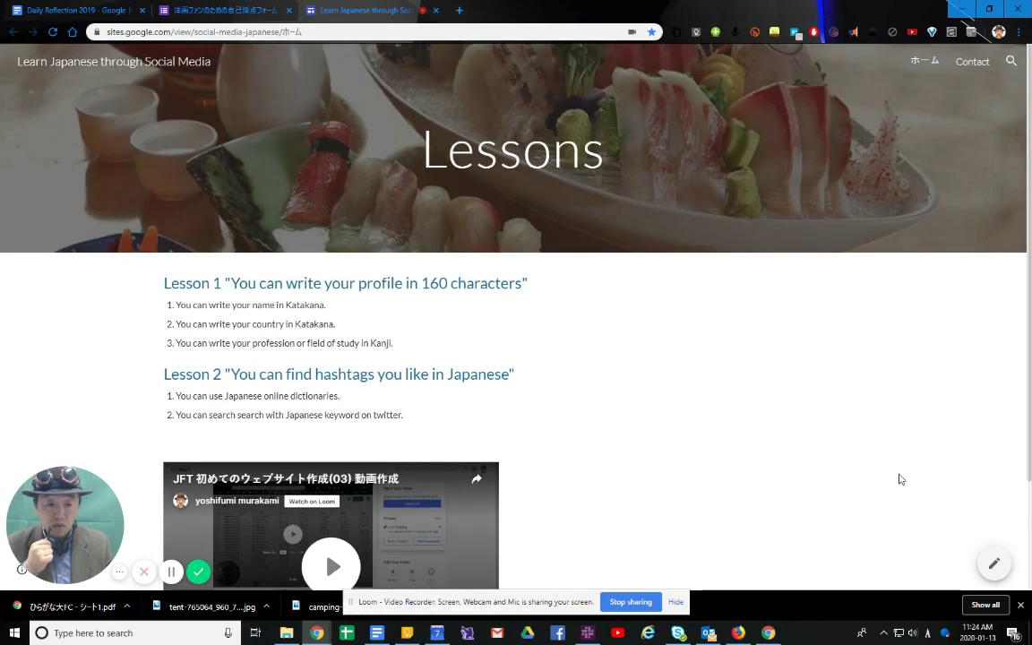
{"action": "left_click", "coordinate": [996, 564]}
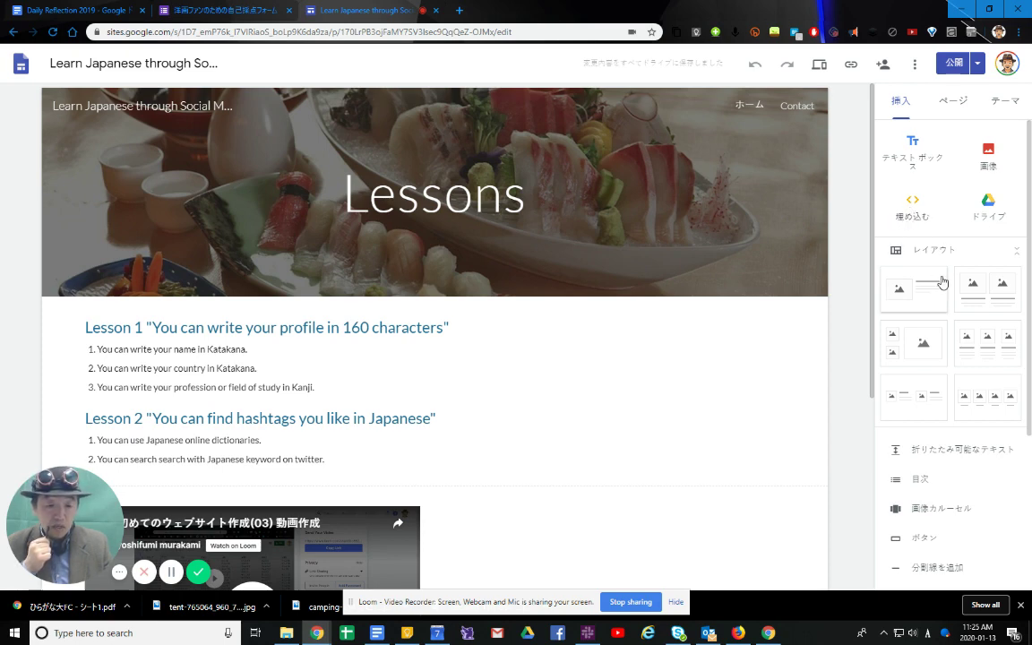
- Insert today's Google Form 洋画ファンのための自己採点フォーム into the Lessons page
{"action": "scroll", "coordinate": [942, 282], "scroll_direction": "down", "scroll_amount": 3}
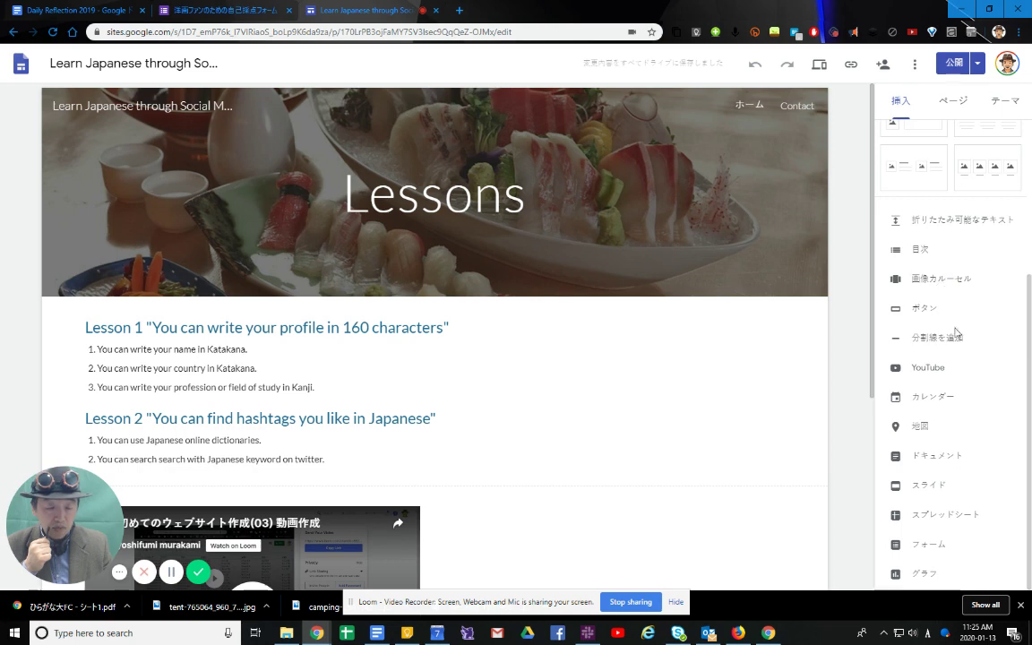
{"action": "scroll", "coordinate": [945, 415], "scroll_direction": "up", "scroll_amount": 3}
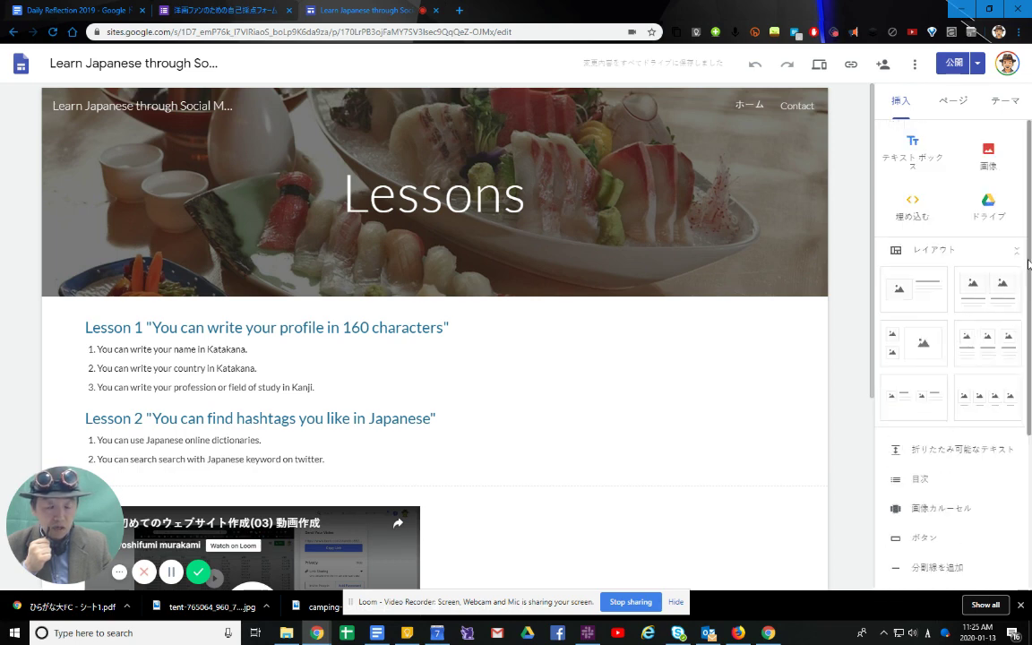
{"action": "scroll", "coordinate": [1030, 260], "scroll_direction": "down", "scroll_amount": 2}
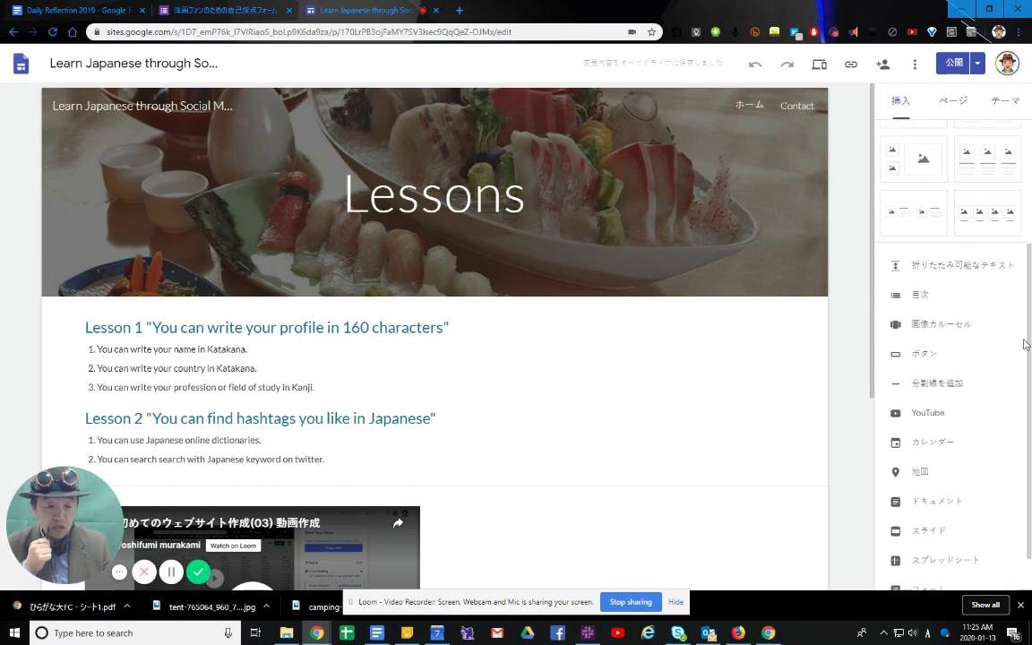
{"action": "scroll", "coordinate": [973, 443], "scroll_direction": "down", "scroll_amount": 1}
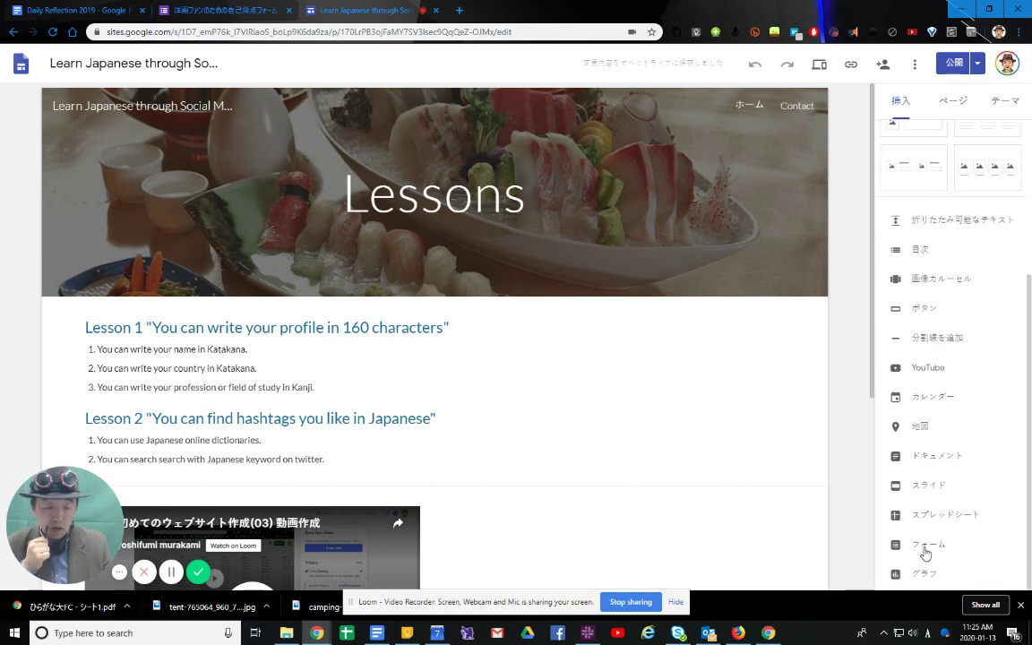
{"action": "left_click", "coordinate": [926, 547]}
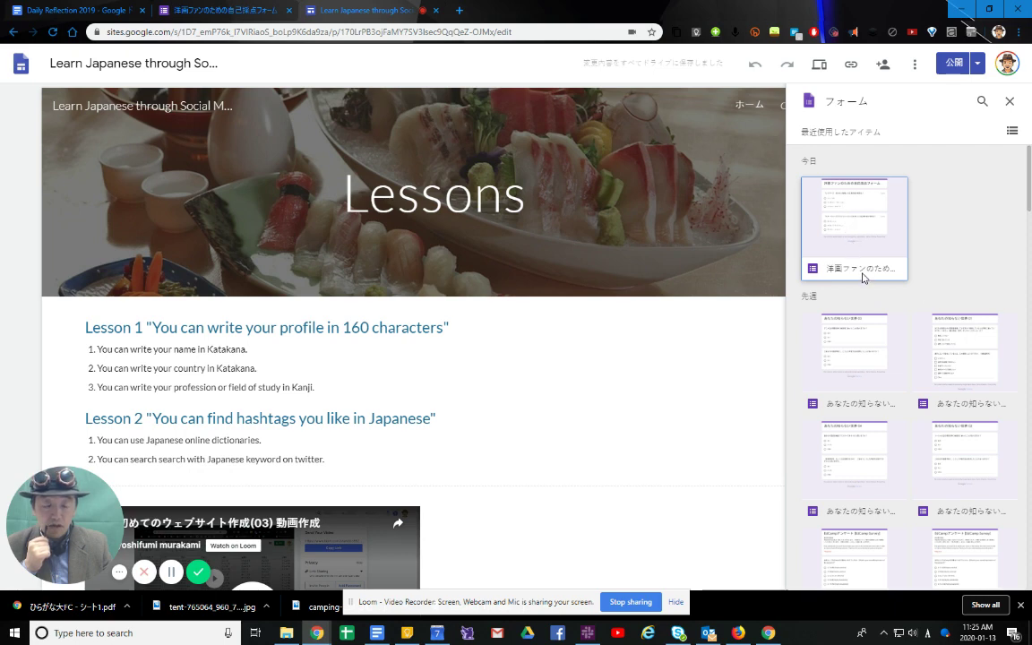
{"action": "left_click", "coordinate": [861, 222]}
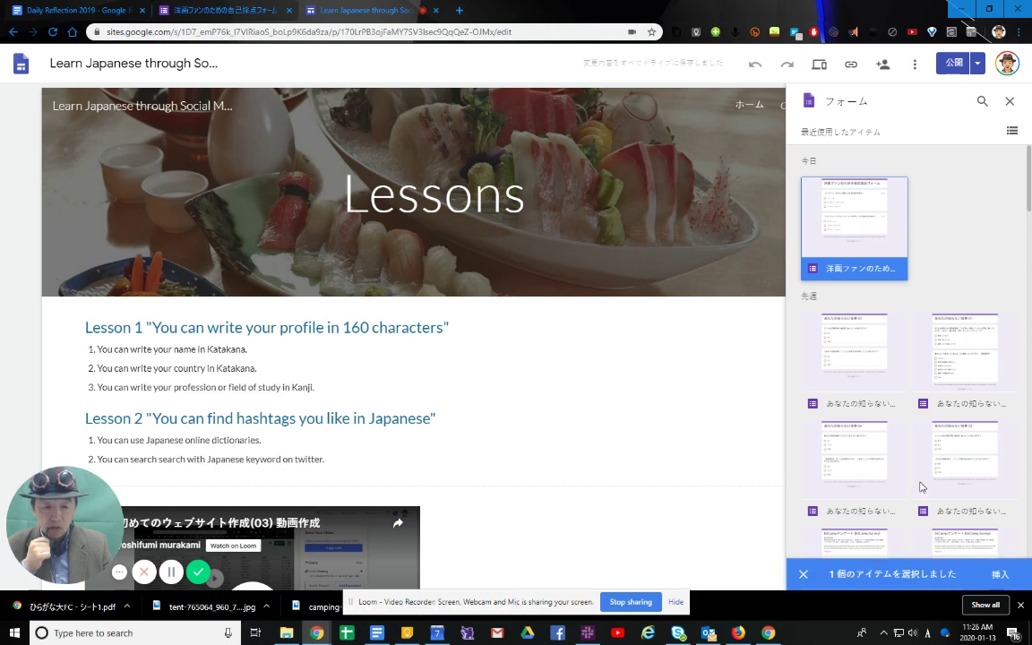
{"action": "left_click", "coordinate": [998, 577]}
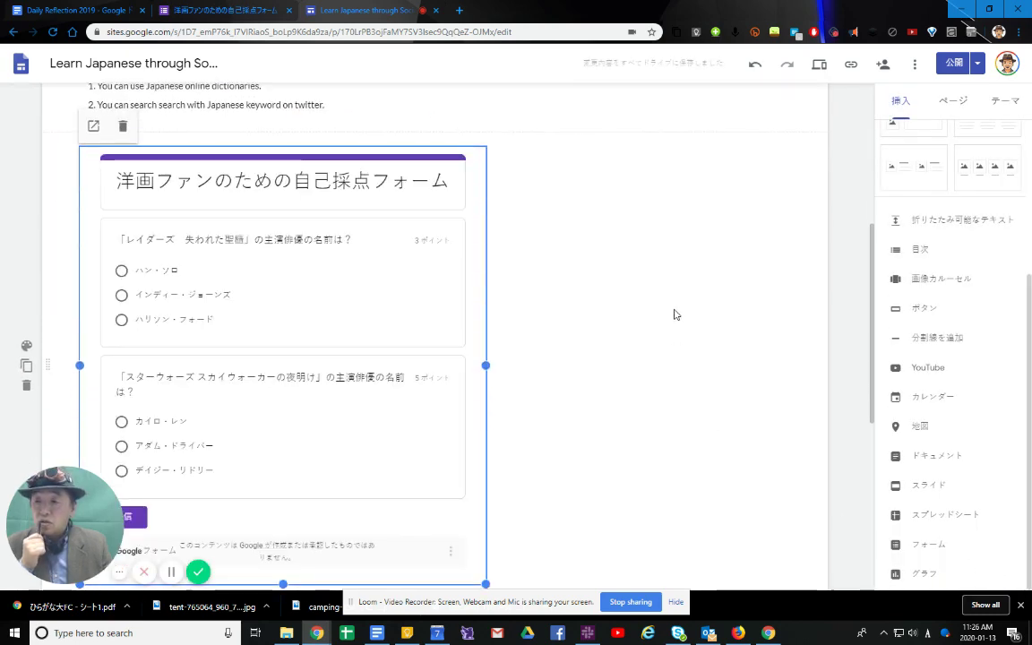
{"action": "scroll", "coordinate": [675, 315], "scroll_direction": "up", "scroll_amount": 3}
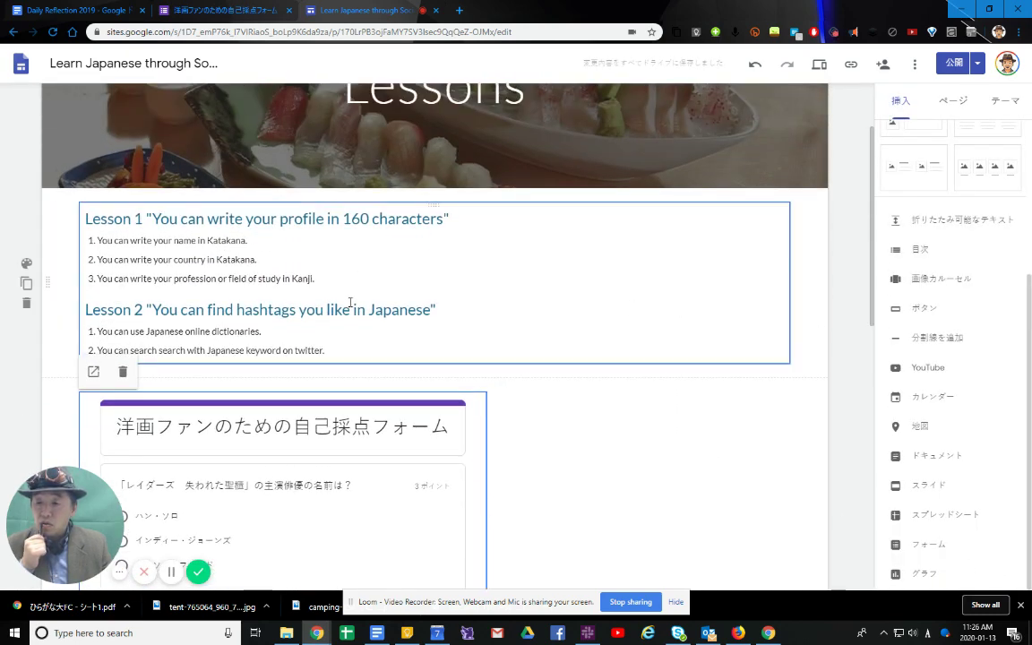
{"action": "scroll", "coordinate": [350, 303], "scroll_direction": "down", "scroll_amount": 3}
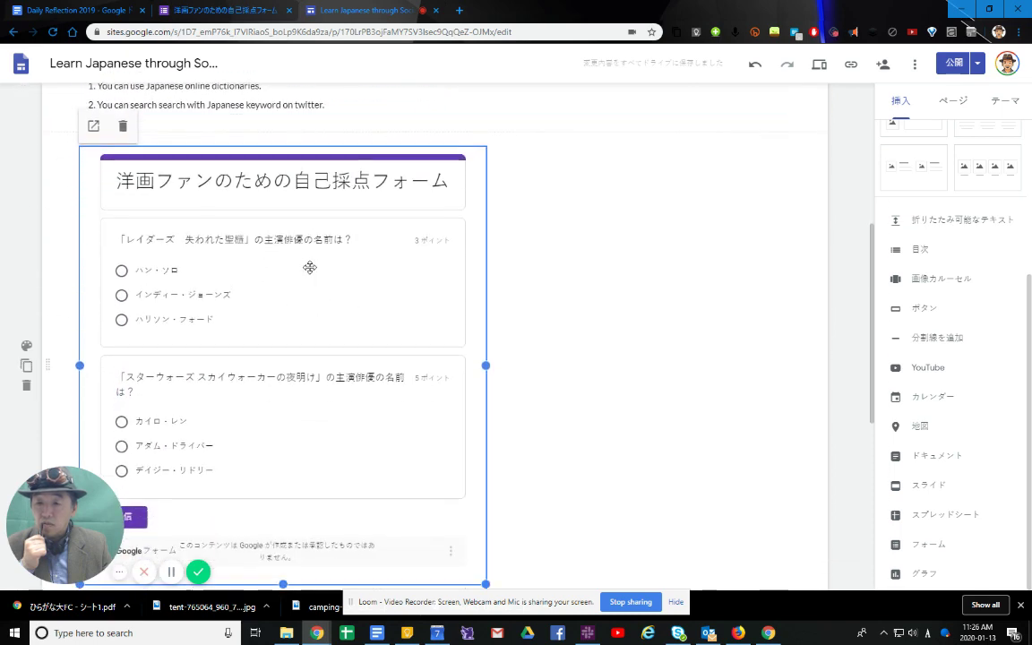
{"action": "scroll", "coordinate": [309, 267], "scroll_direction": "down", "scroll_amount": 2}
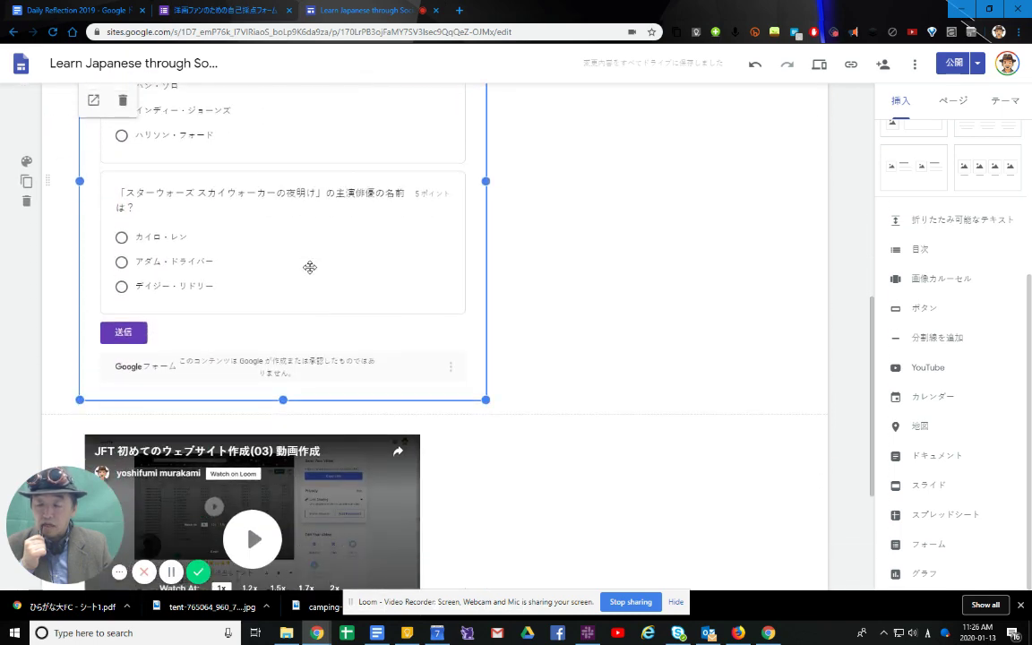
{"action": "scroll", "coordinate": [310, 267], "scroll_direction": "up", "scroll_amount": 2}
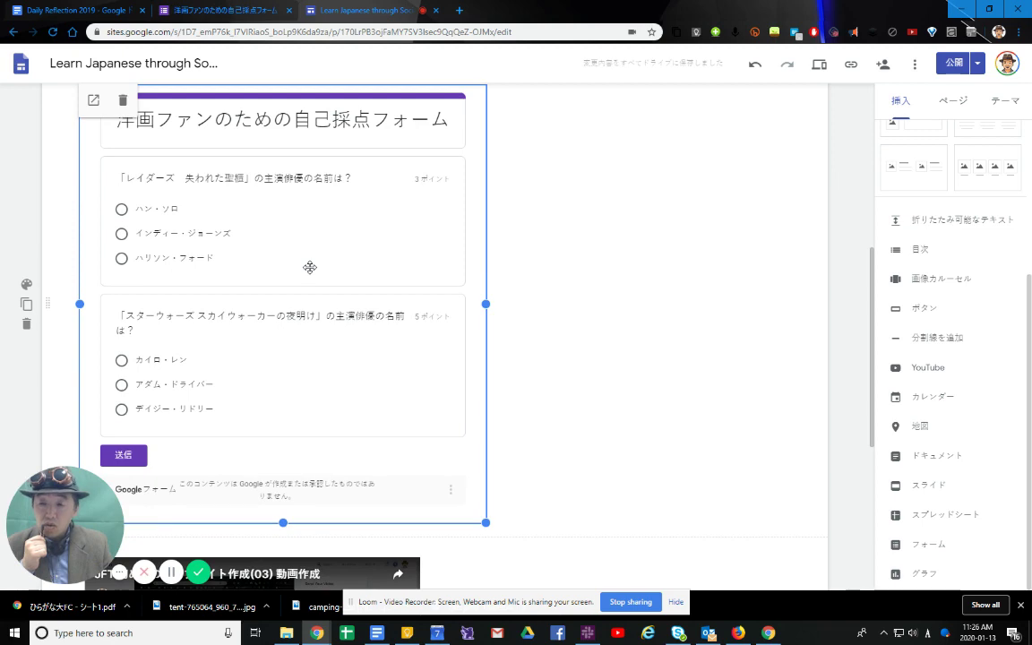
- Publish the site with the embedded quiz on the Lessons page and open the published site
{"action": "scroll", "coordinate": [310, 267], "scroll_direction": "up", "scroll_amount": 2}
{"action": "scroll", "coordinate": [309, 267], "scroll_direction": "up", "scroll_amount": 3}
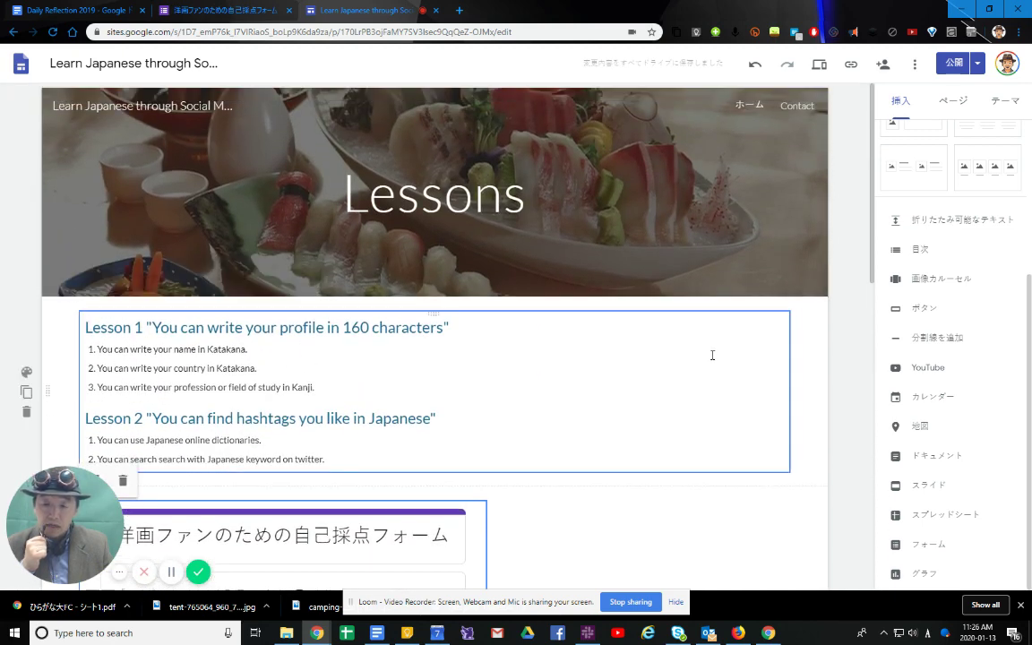
{"action": "scroll", "coordinate": [712, 356], "scroll_direction": "down", "scroll_amount": 4}
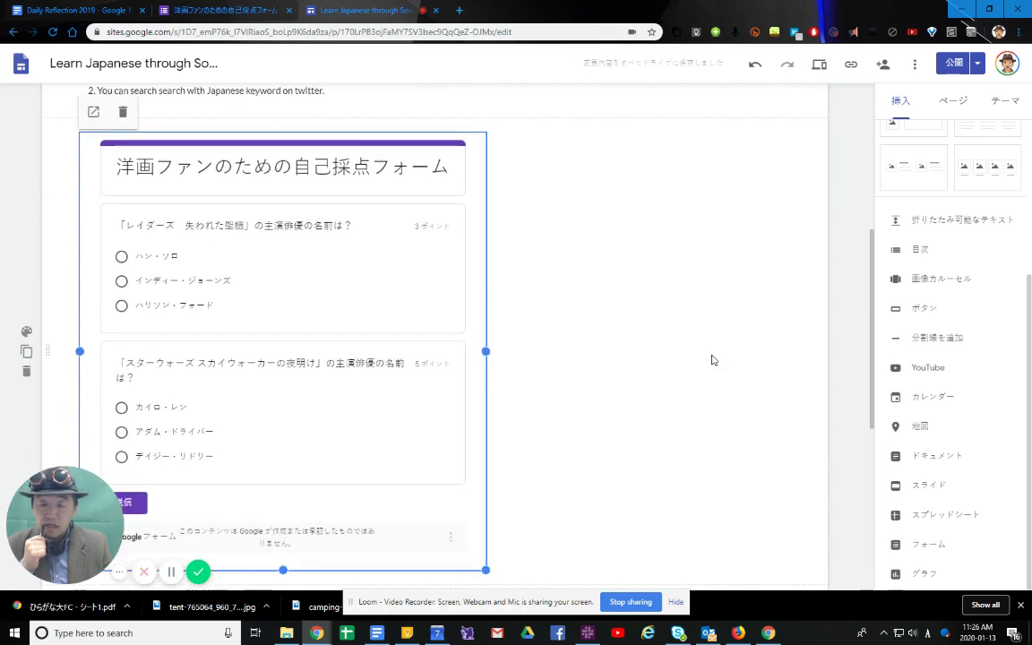
{"action": "scroll", "coordinate": [712, 360], "scroll_direction": "down", "scroll_amount": 1}
{"action": "scroll", "coordinate": [712, 361], "scroll_direction": "up", "scroll_amount": 1}
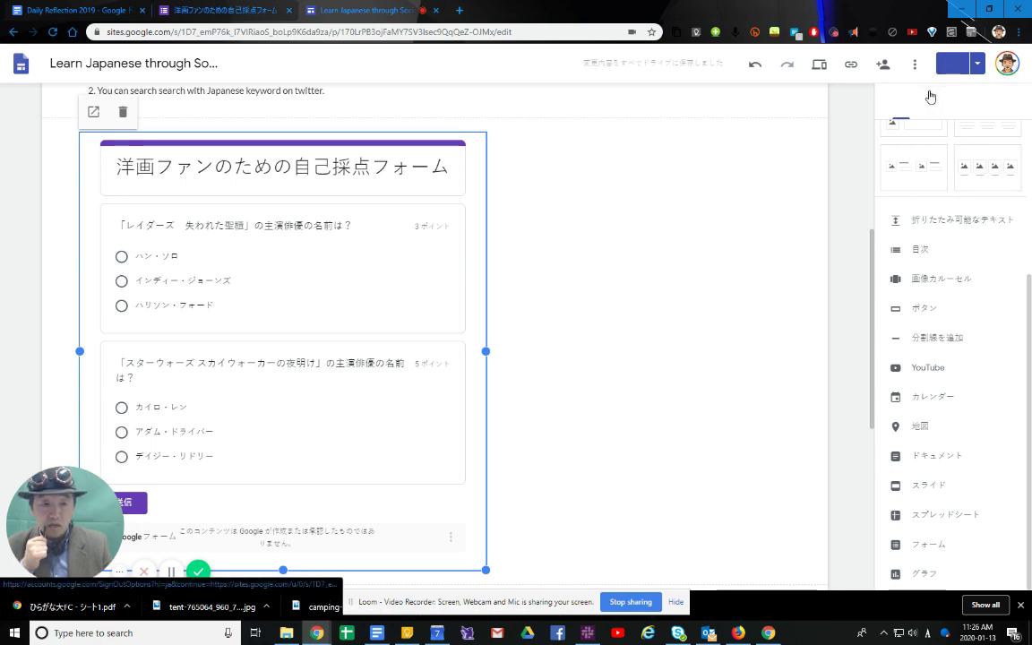
{"action": "left_click", "coordinate": [955, 64]}
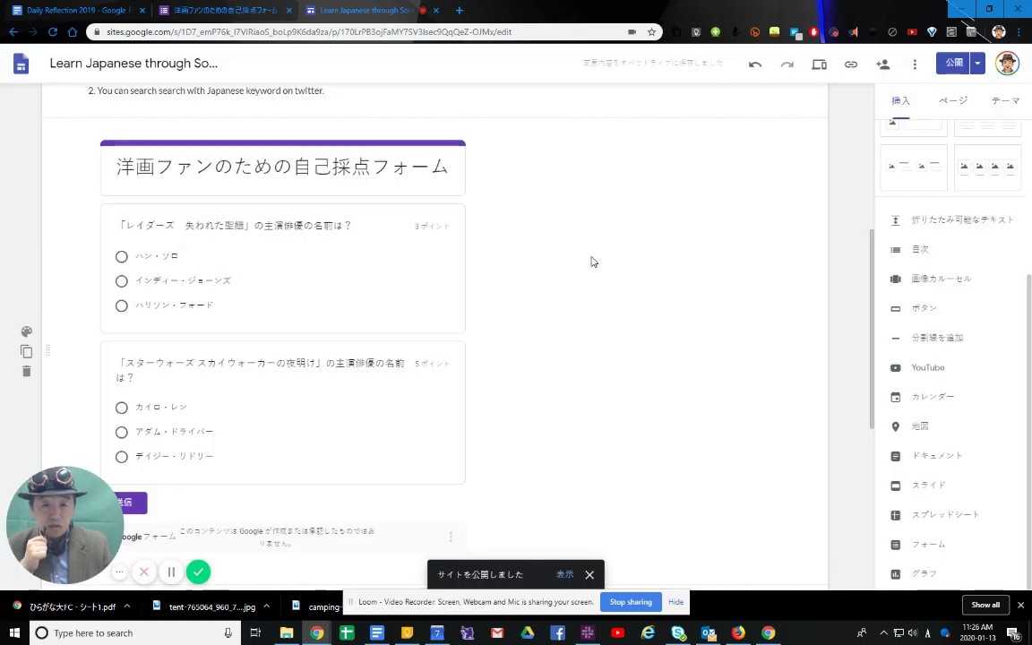
{"action": "left_click", "coordinate": [979, 66]}
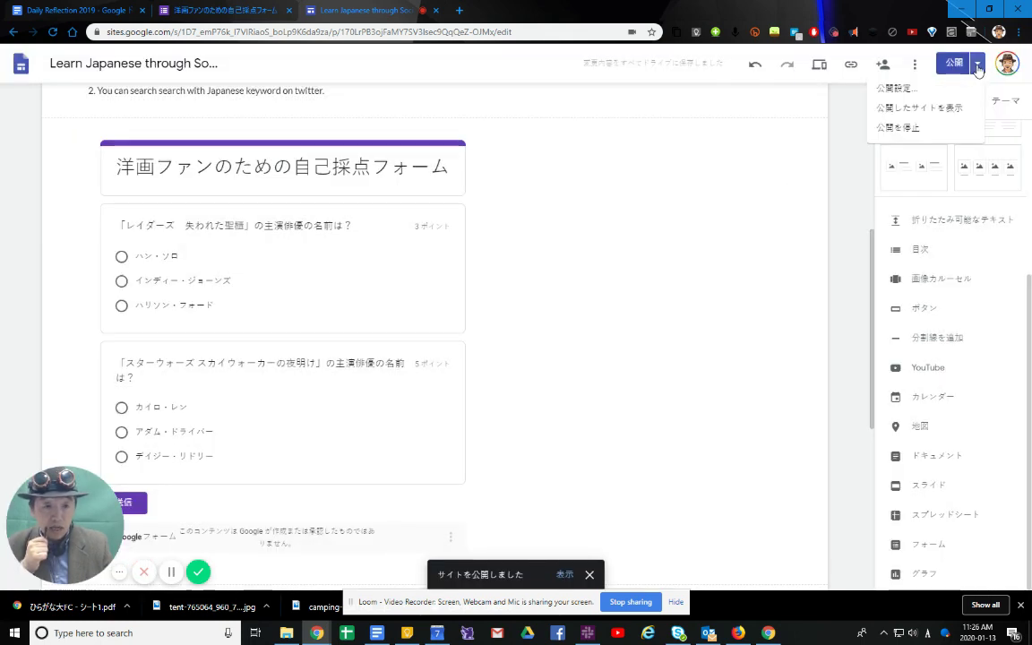
{"action": "left_click", "coordinate": [937, 109]}
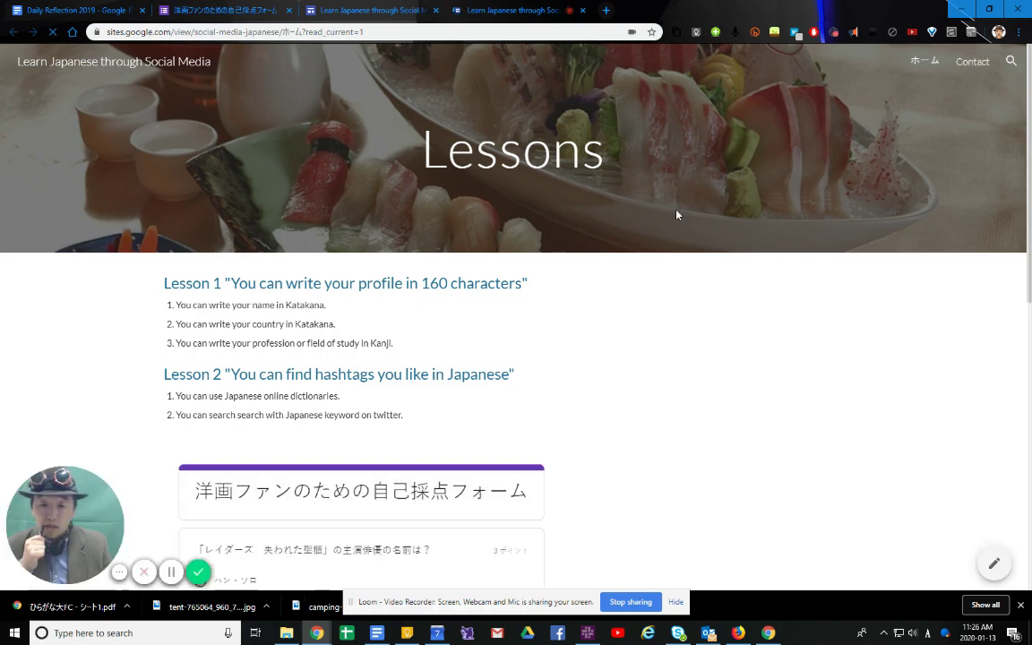
- Answer the embedded quiz with ハリソン・フォード for the Raiders question and アダム・ドライバー for the Star Wars question, and submit it
{"action": "scroll", "coordinate": [830, 287], "scroll_direction": "down", "scroll_amount": 2}
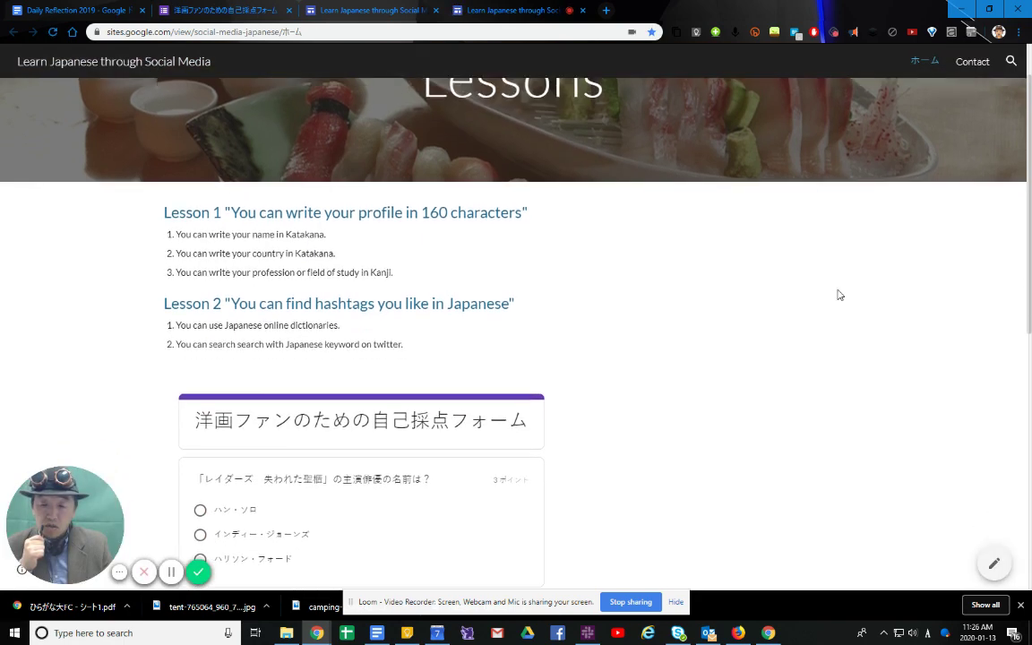
{"action": "scroll", "coordinate": [840, 295], "scroll_direction": "up", "scroll_amount": 1}
{"action": "scroll", "coordinate": [840, 295], "scroll_direction": "down", "scroll_amount": 3}
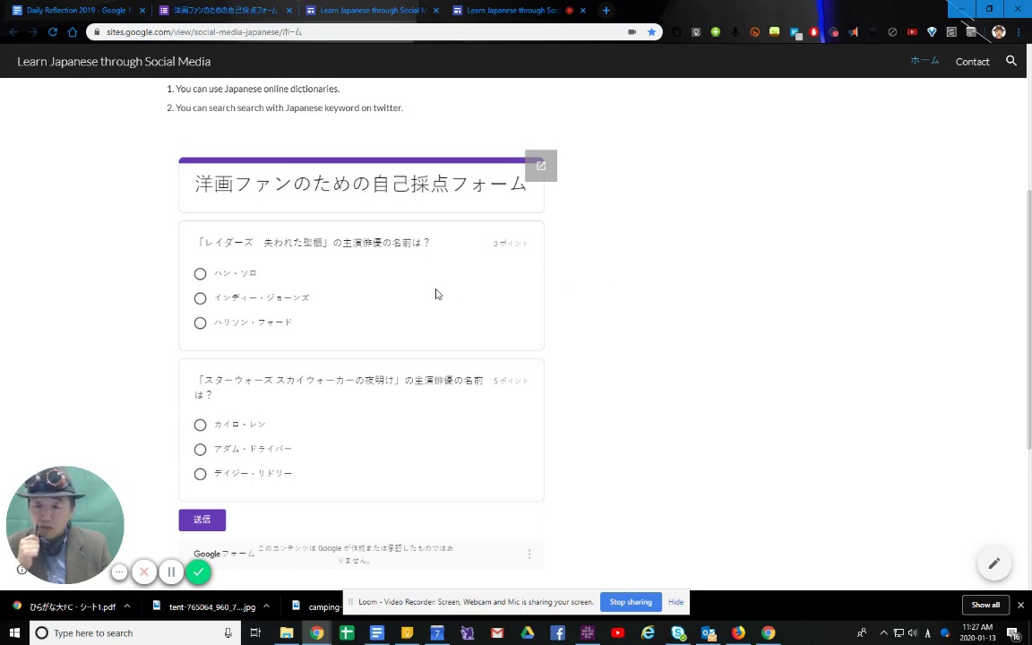
{"action": "scroll", "coordinate": [436, 293], "scroll_direction": "down", "scroll_amount": 1}
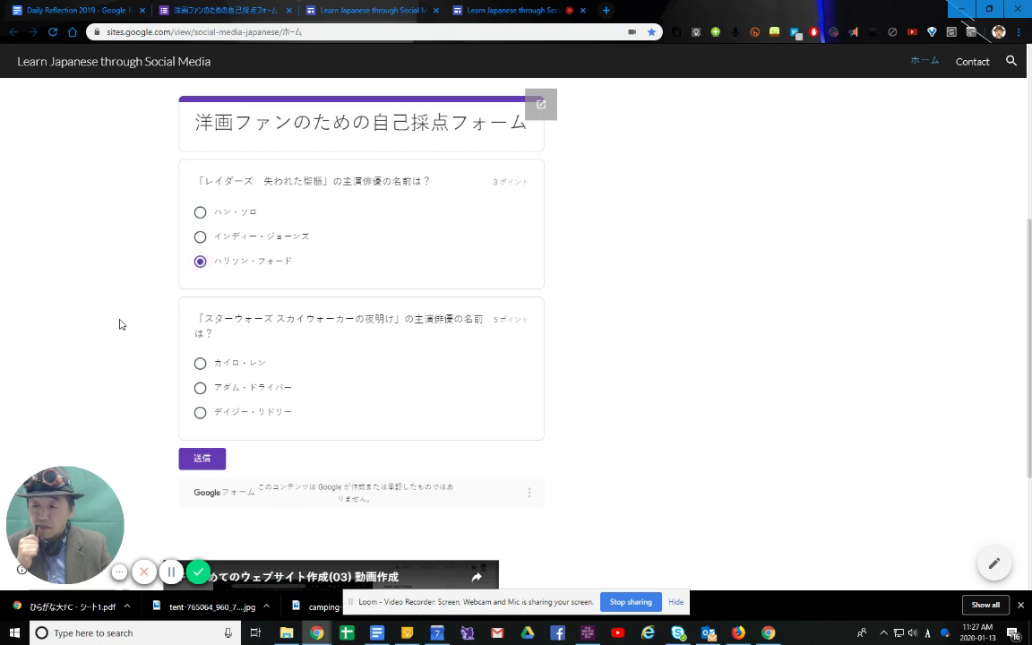
{"action": "scroll", "coordinate": [120, 323], "scroll_direction": "down", "scroll_amount": 1}
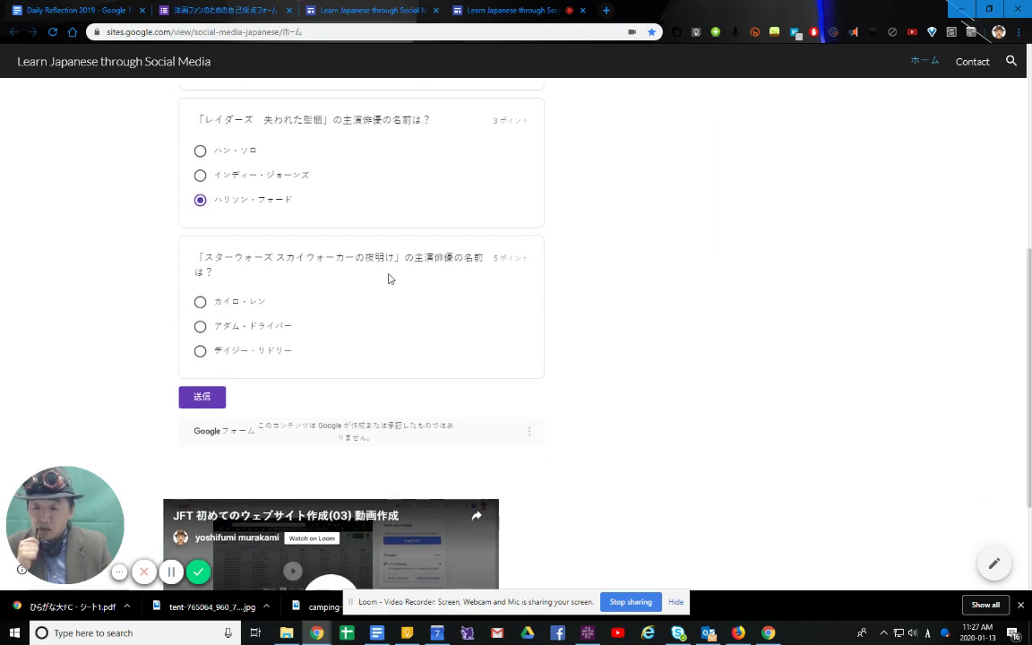
{"action": "left_click", "coordinate": [201, 328]}
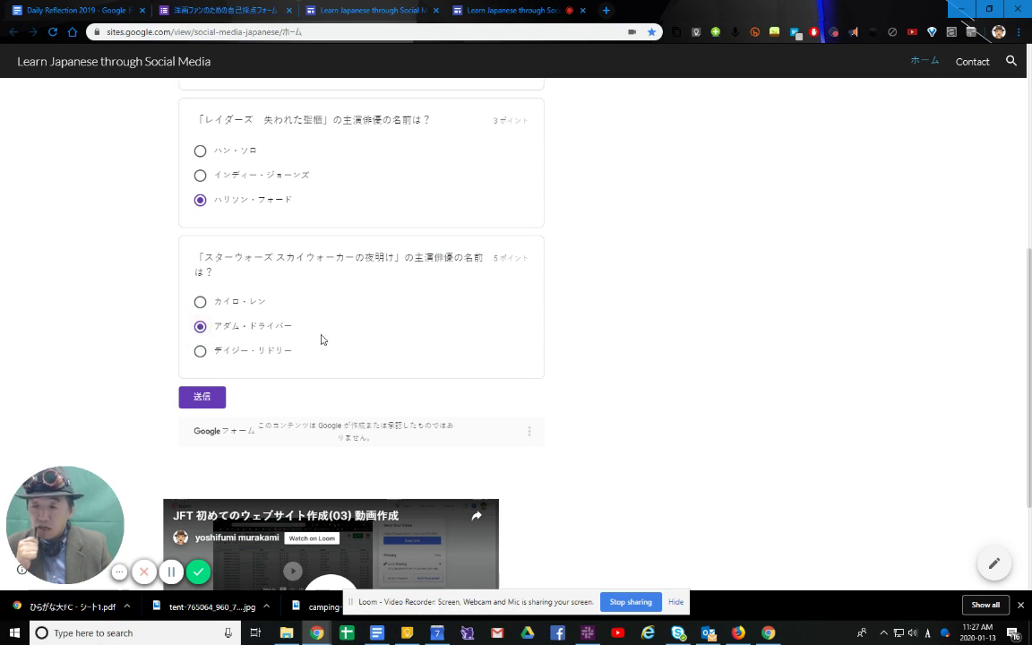
{"action": "left_click", "coordinate": [206, 398]}
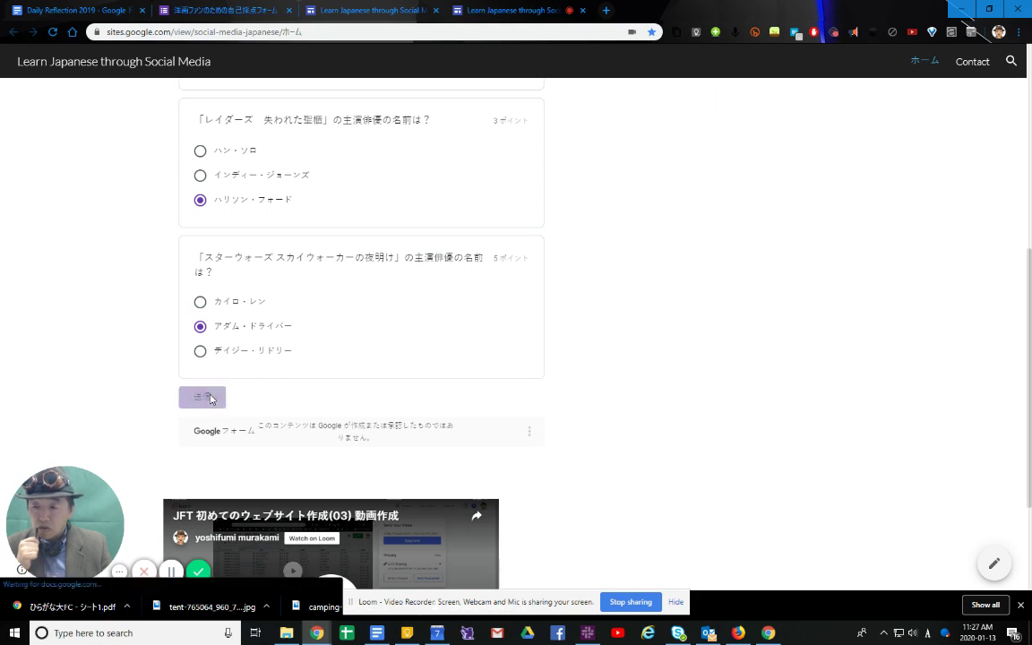
- Display the score of the submitted quiz and examine the points, correct answers and feedback for both questions
{"action": "scroll", "coordinate": [144, 308], "scroll_direction": "up", "scroll_amount": 3}
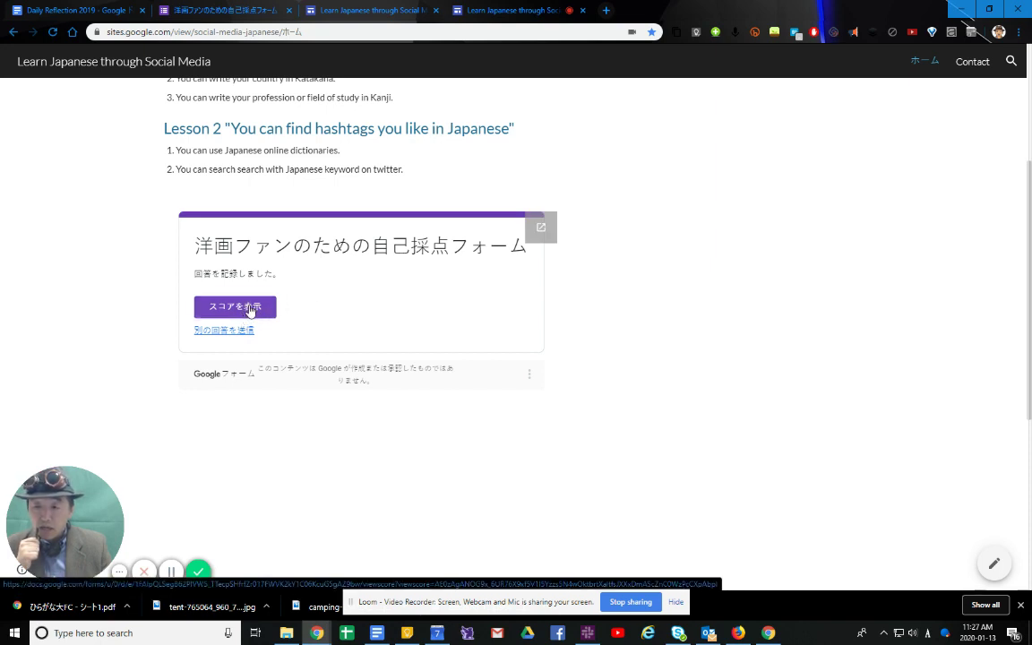
{"action": "left_click", "coordinate": [251, 310]}
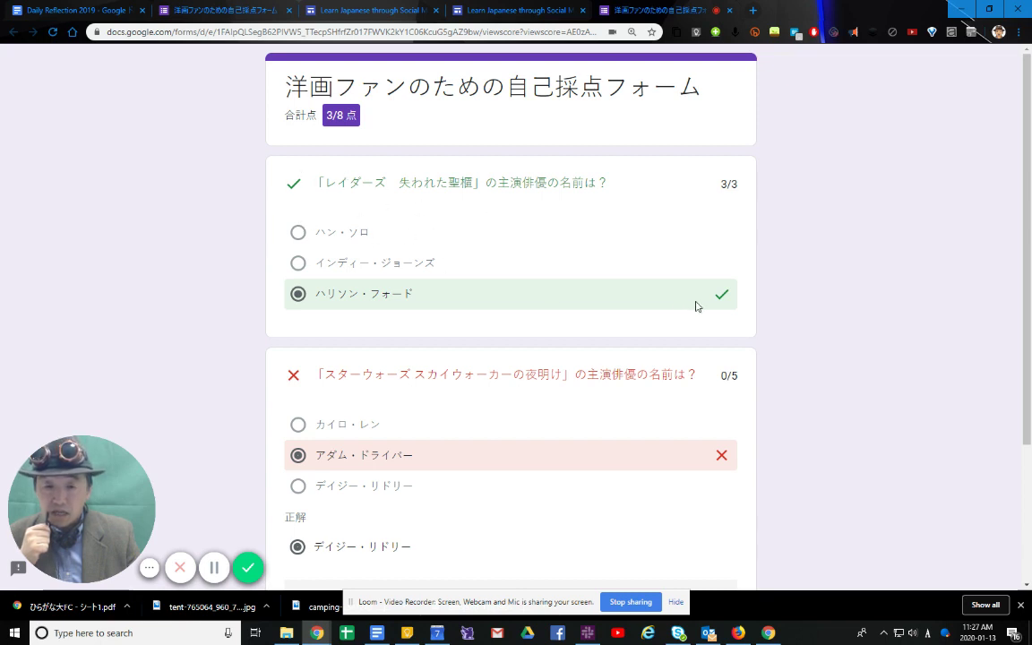
{"action": "scroll", "coordinate": [153, 296], "scroll_direction": "down", "scroll_amount": 1}
{"action": "scroll", "coordinate": [153, 296], "scroll_direction": "down", "scroll_amount": 2}
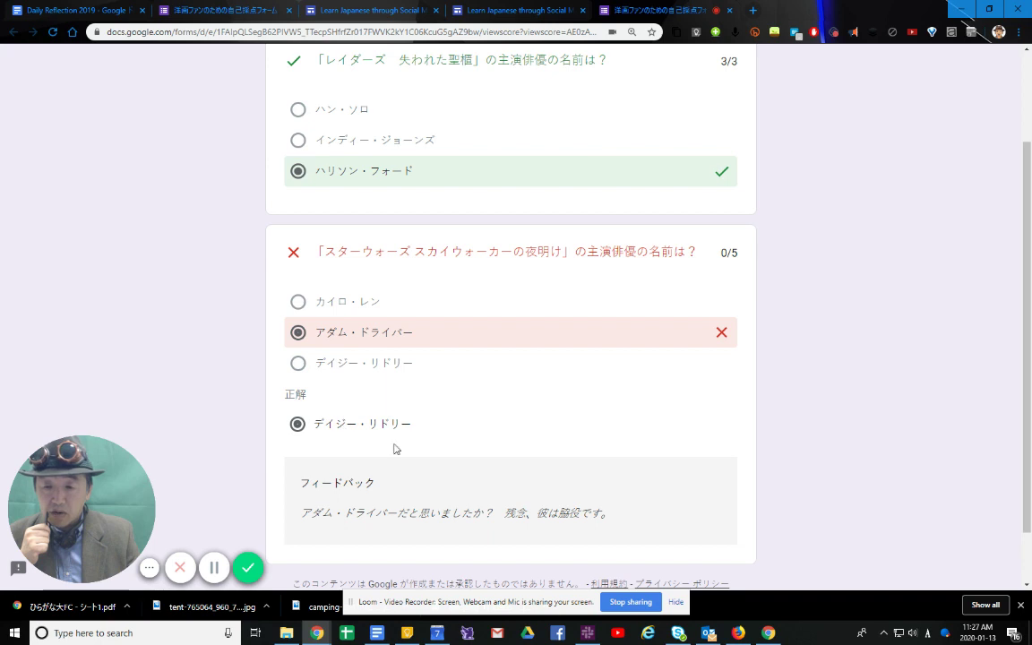
{"action": "scroll", "coordinate": [448, 401], "scroll_direction": "down", "scroll_amount": 1}
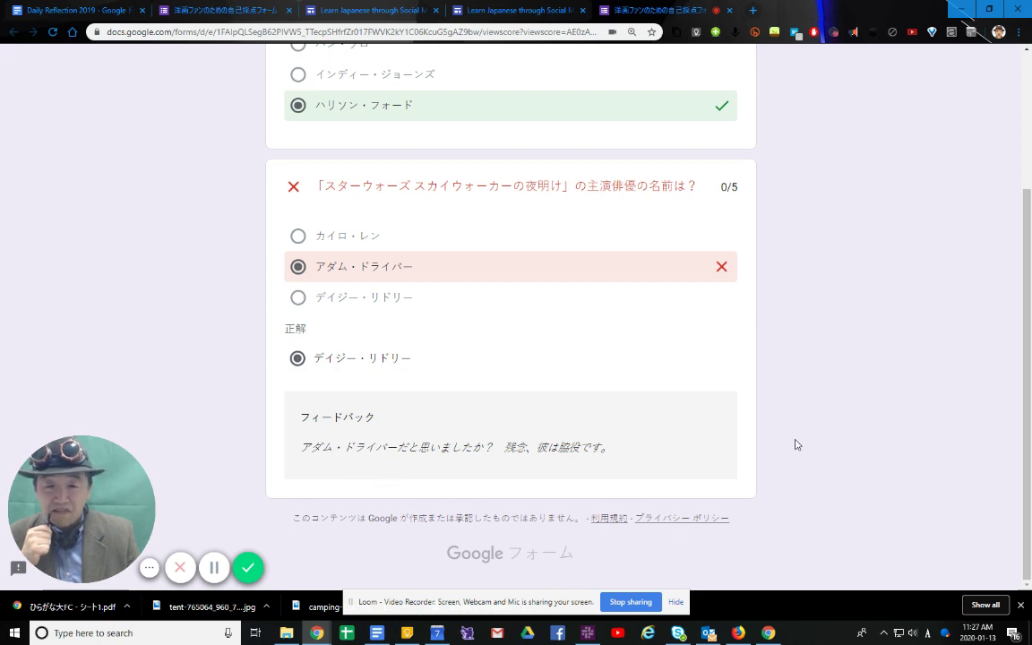
{"action": "scroll", "coordinate": [797, 445], "scroll_direction": "up", "scroll_amount": 3}
{"action": "scroll", "coordinate": [797, 445], "scroll_direction": "up", "scroll_amount": 1}
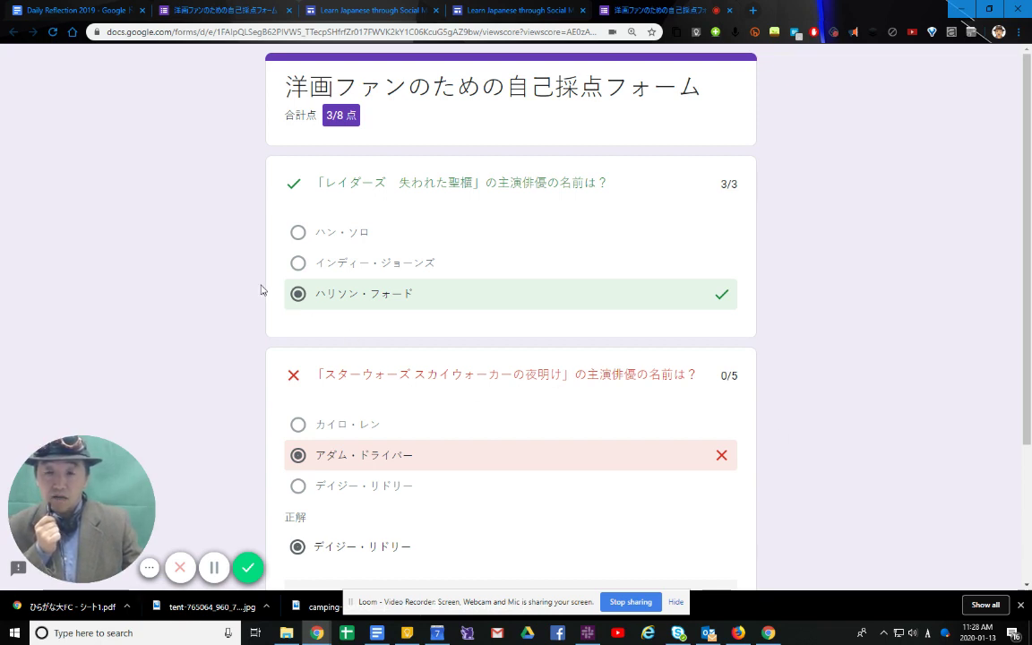
{"action": "scroll", "coordinate": [261, 290], "scroll_direction": "down", "scroll_amount": 3}
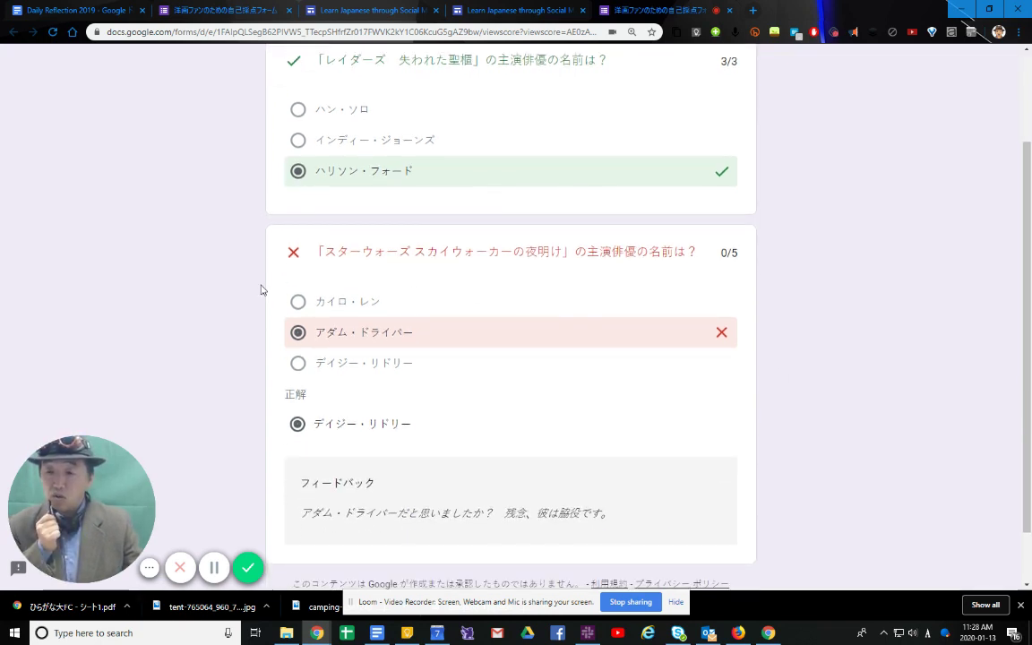